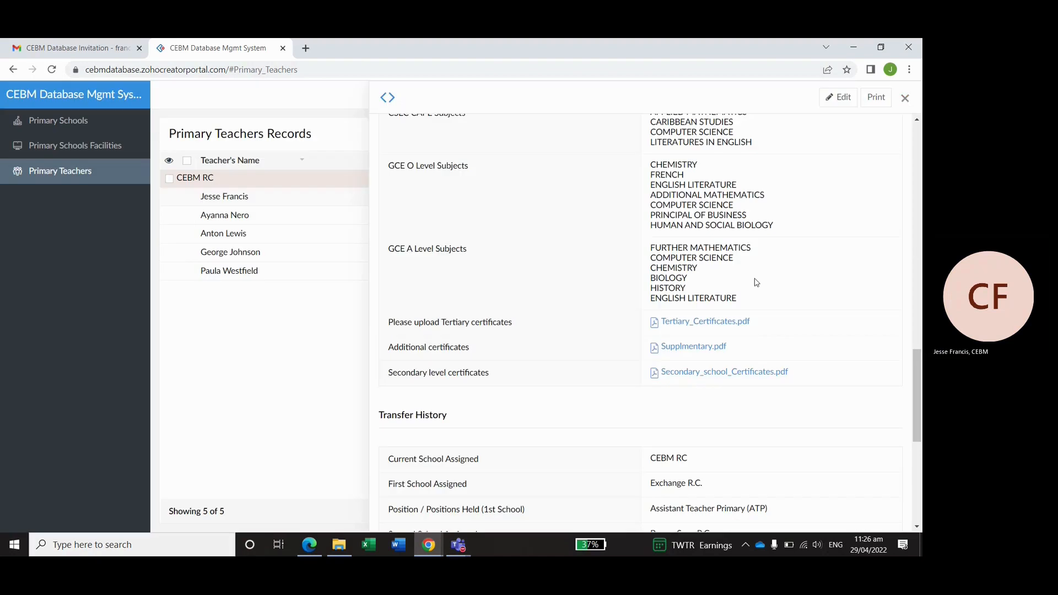
- Scroll back to the top of the record details and close them to return to the Primary Teachers list
{"action": "scroll", "coordinate": [829, 127], "scroll_direction": "up", "scroll_amount": 2}
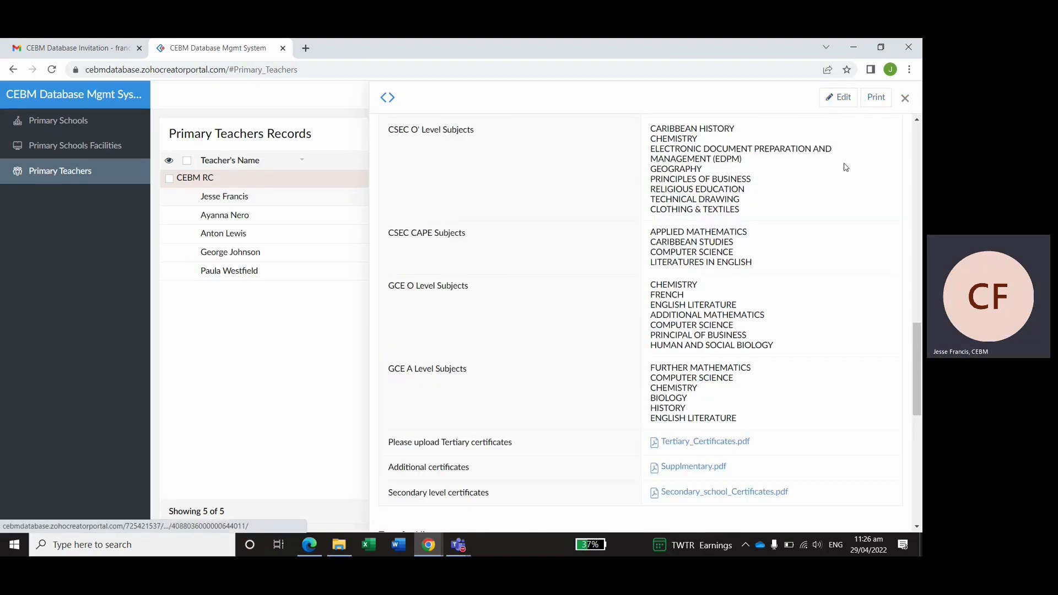
{"action": "scroll", "coordinate": [844, 165], "scroll_direction": "up", "scroll_amount": 5}
{"action": "left_click", "coordinate": [905, 97]}
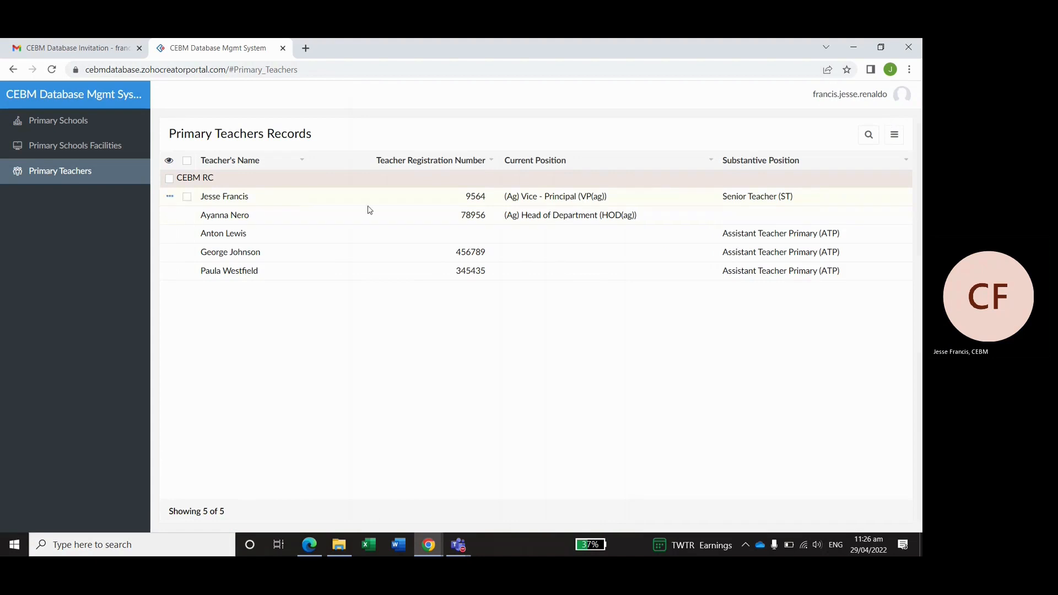
- Select the first teacher's row to preview the available export formats, then clear the selection
{"action": "left_click", "coordinate": [187, 196]}
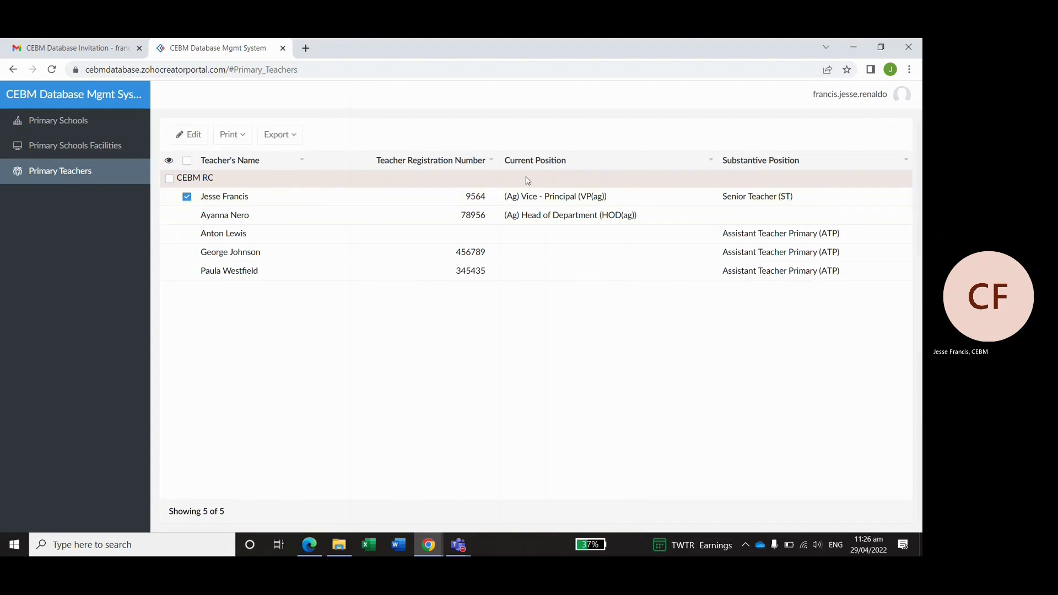
{"action": "left_click", "coordinate": [282, 136]}
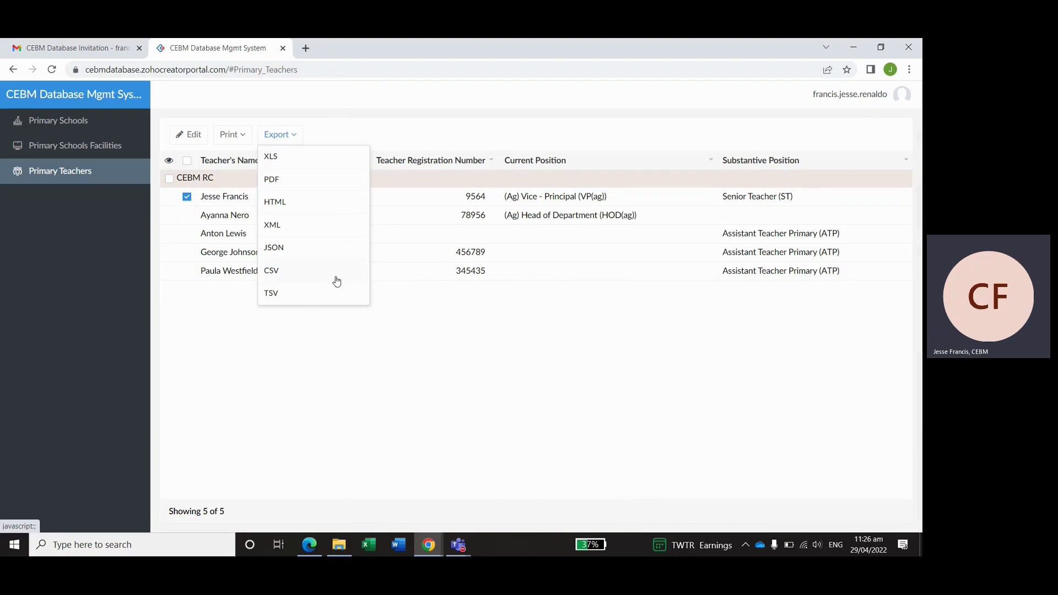
{"action": "left_click", "coordinate": [311, 366]}
{"action": "left_click", "coordinate": [187, 196]}
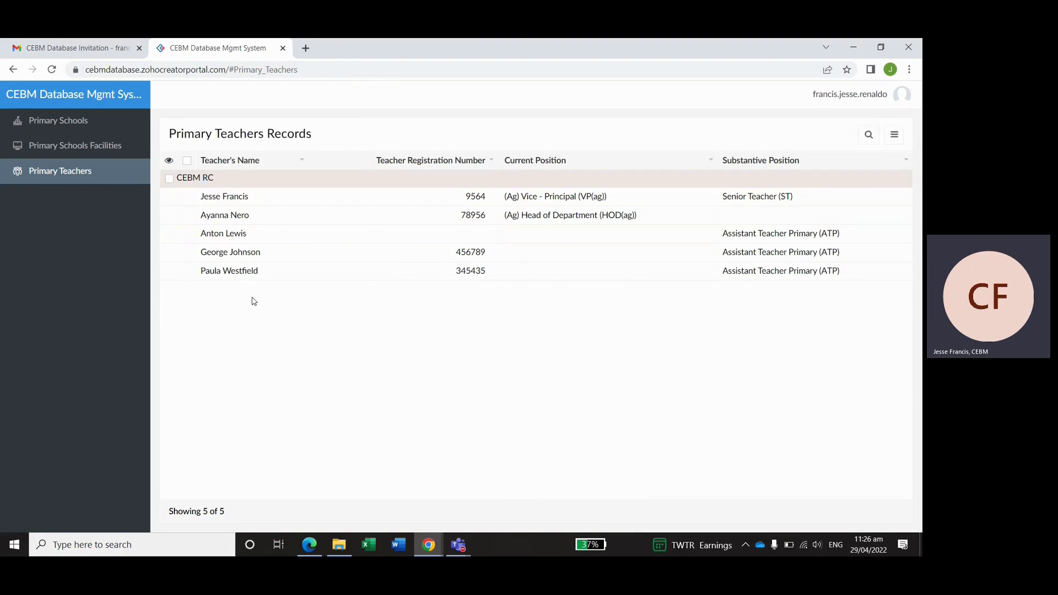
- Review the third teacher's record details, whose transfer history is empty
{"action": "left_click", "coordinate": [242, 237]}
{"action": "scroll", "coordinate": [674, 237], "scroll_direction": "down", "scroll_amount": 1}
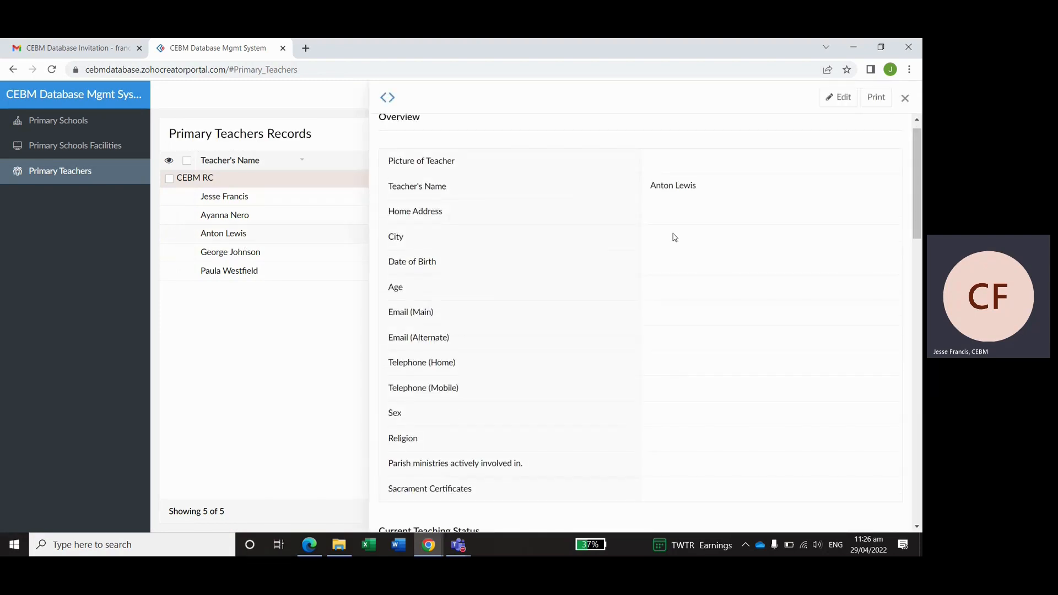
{"action": "scroll", "coordinate": [674, 237], "scroll_direction": "down", "scroll_amount": 15}
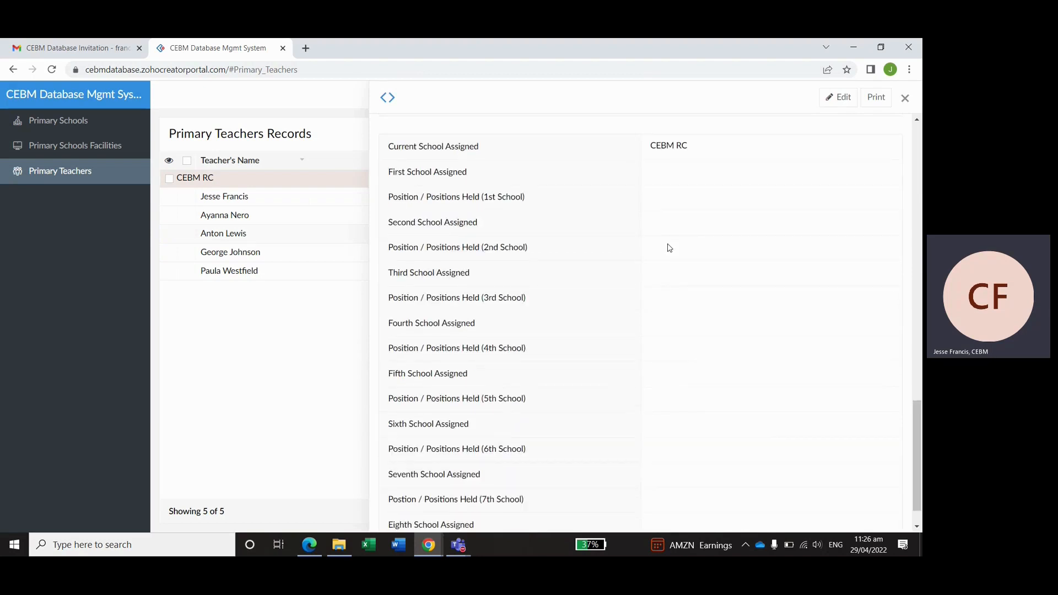
{"action": "scroll", "coordinate": [669, 248], "scroll_direction": "down", "scroll_amount": 1}
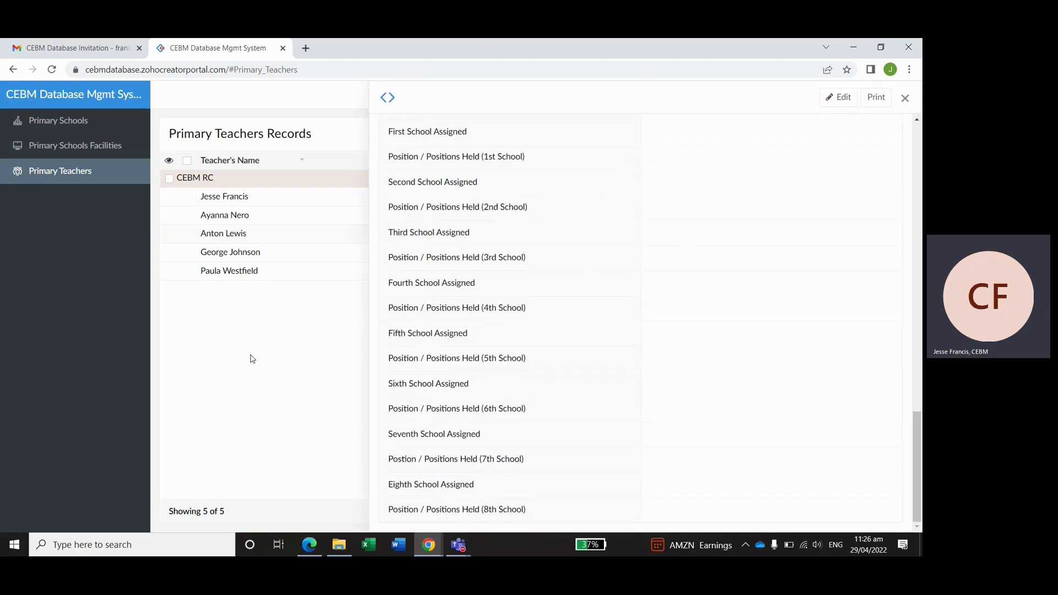
{"action": "left_click", "coordinate": [905, 98]}
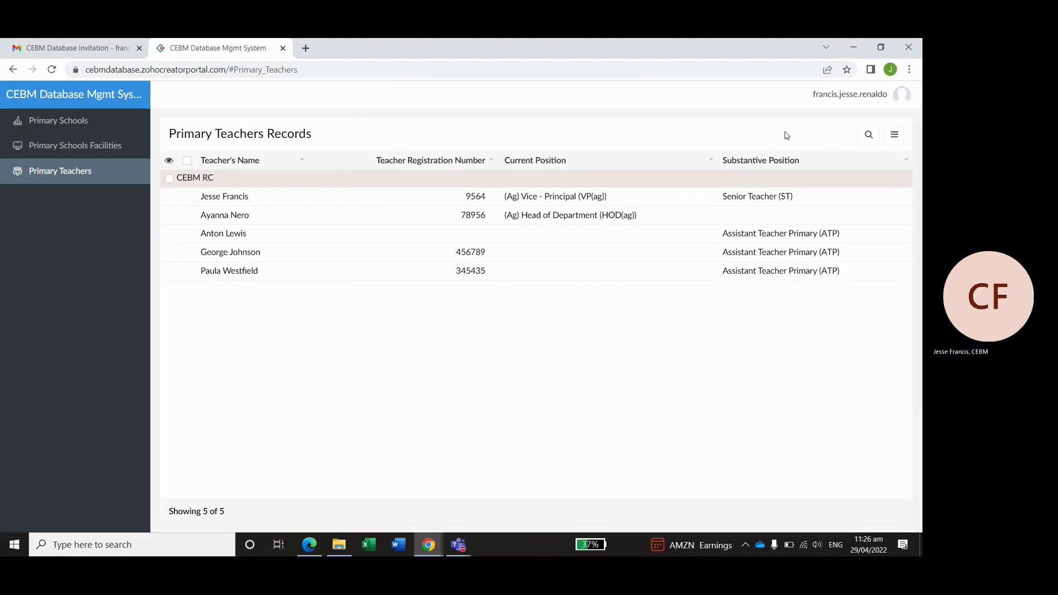
{"action": "left_click", "coordinate": [169, 233]}
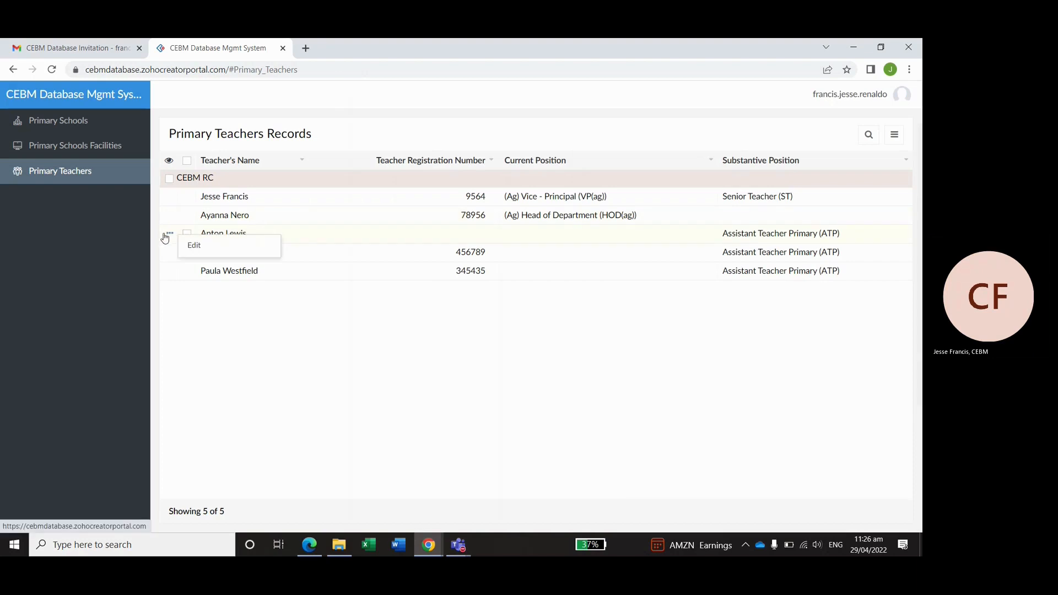
- Edit the third teacher's record and set City to Arima
{"action": "left_click", "coordinate": [194, 246]}
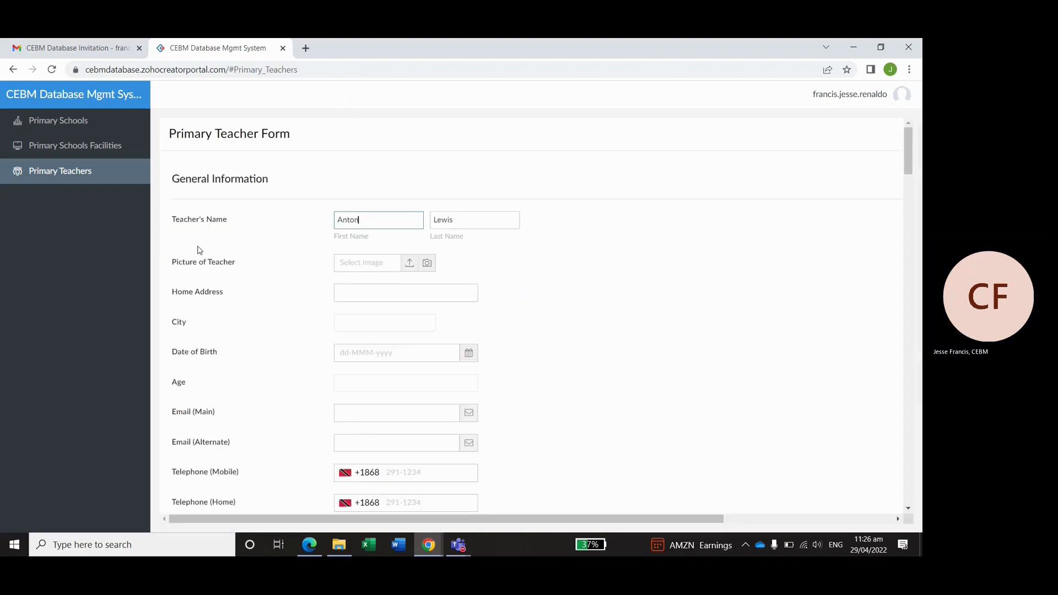
{"action": "scroll", "coordinate": [566, 252], "scroll_direction": "down", "scroll_amount": 1}
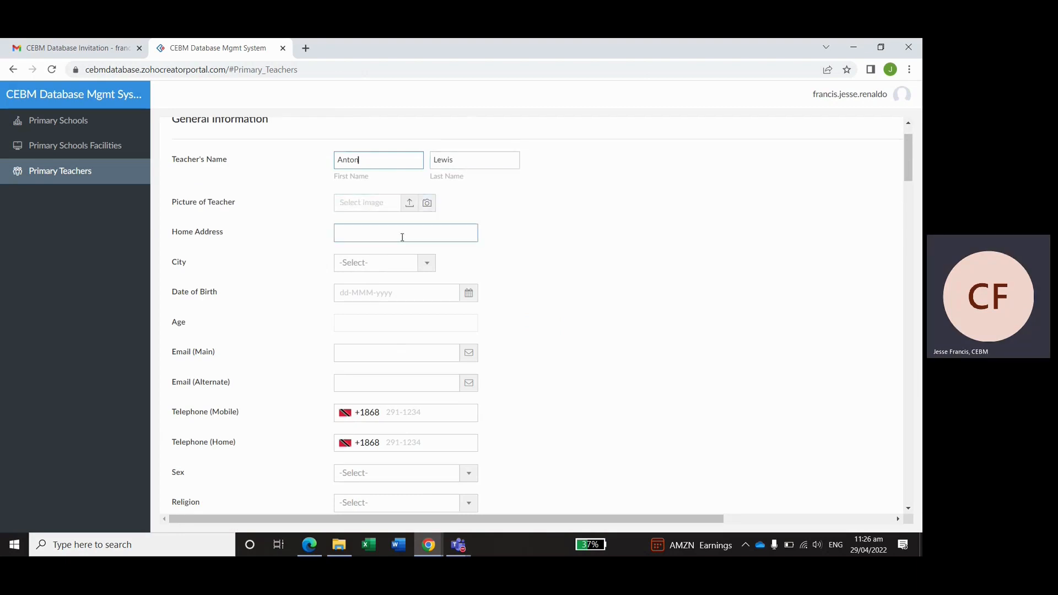
{"action": "scroll", "coordinate": [402, 236], "scroll_direction": "down", "scroll_amount": 1}
{"action": "left_click", "coordinate": [423, 205]}
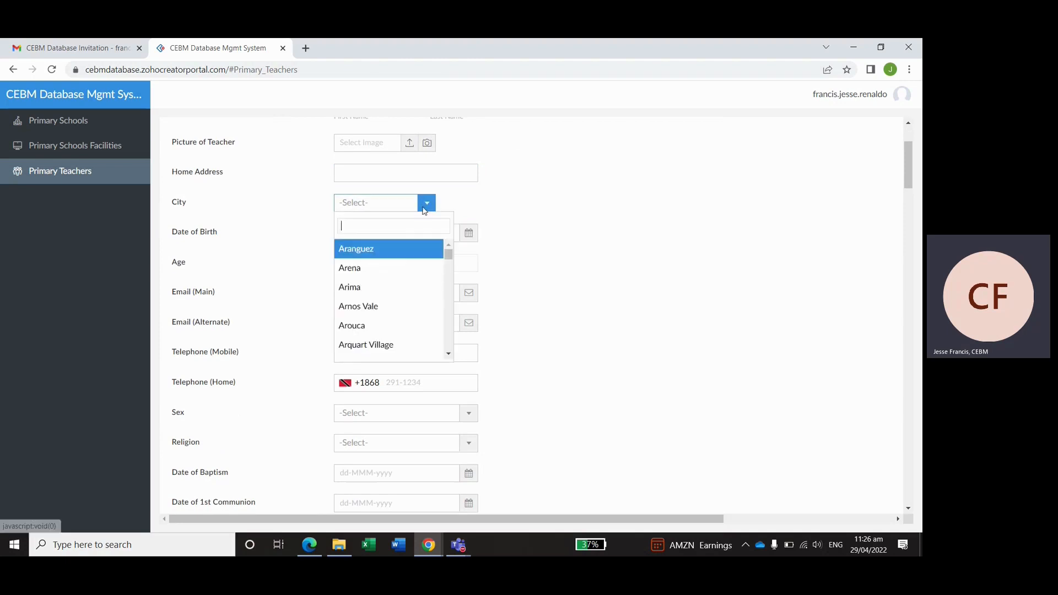
{"action": "left_click", "coordinate": [374, 291]}
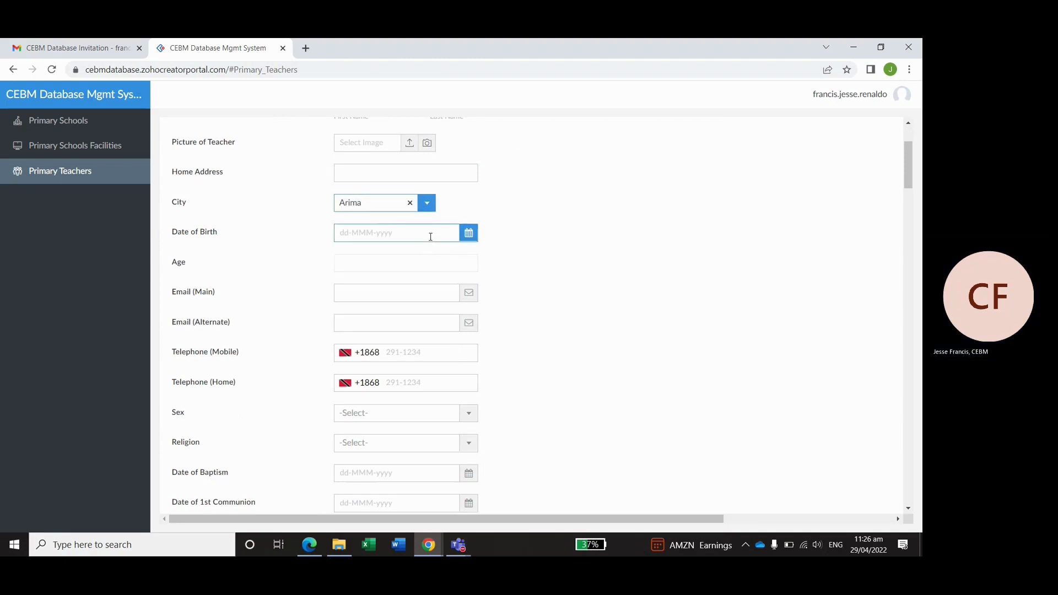
- Set Date of Birth to 06-Jul-1988 using the calendar, giving Age 34
{"action": "left_click", "coordinate": [452, 237]}
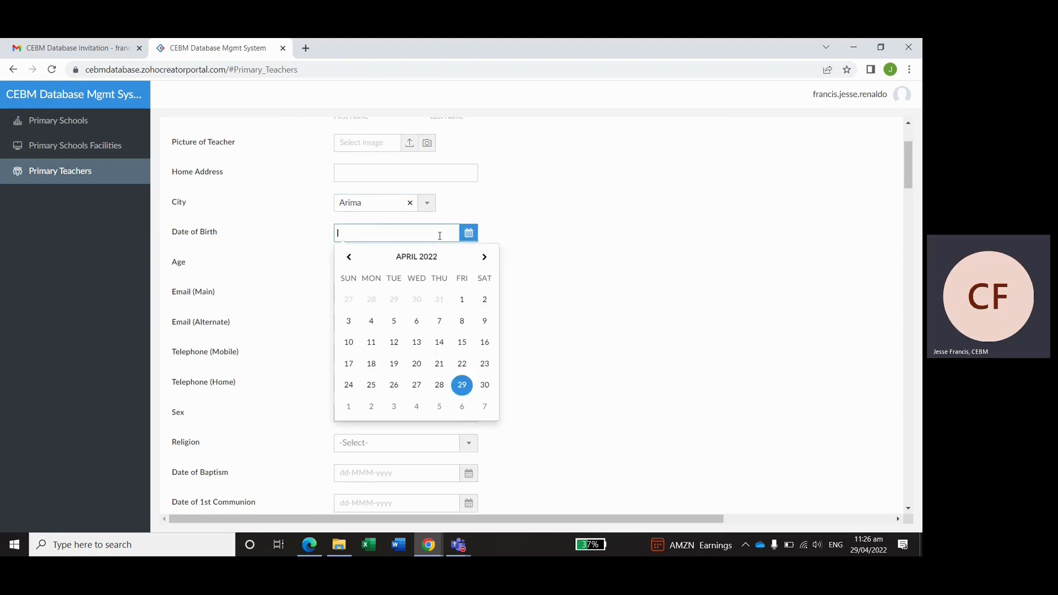
{"action": "left_click", "coordinate": [410, 258]}
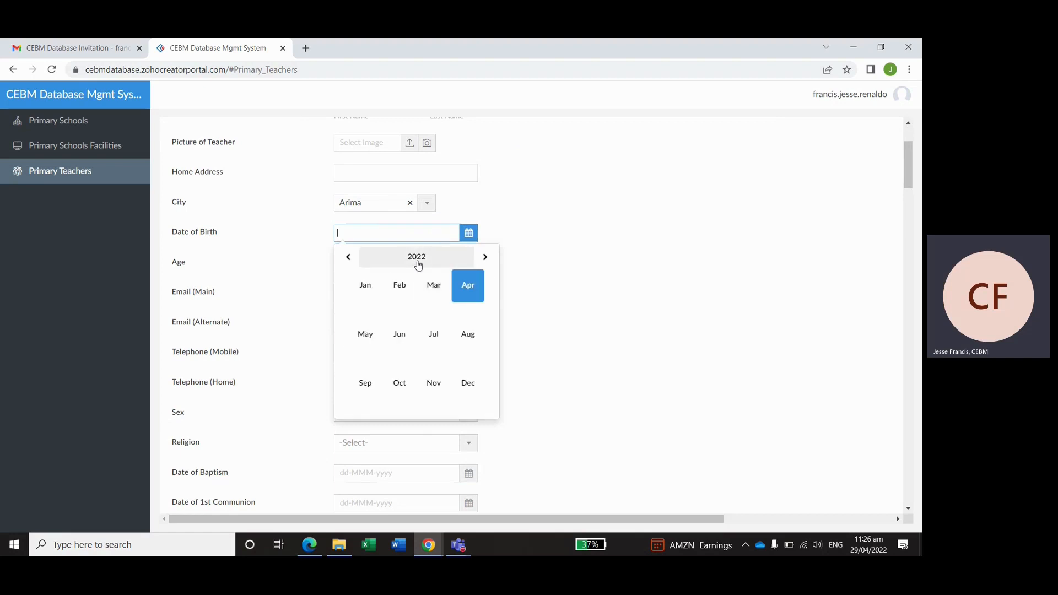
{"action": "left_click", "coordinate": [417, 258]}
{"action": "left_click", "coordinate": [347, 256]}
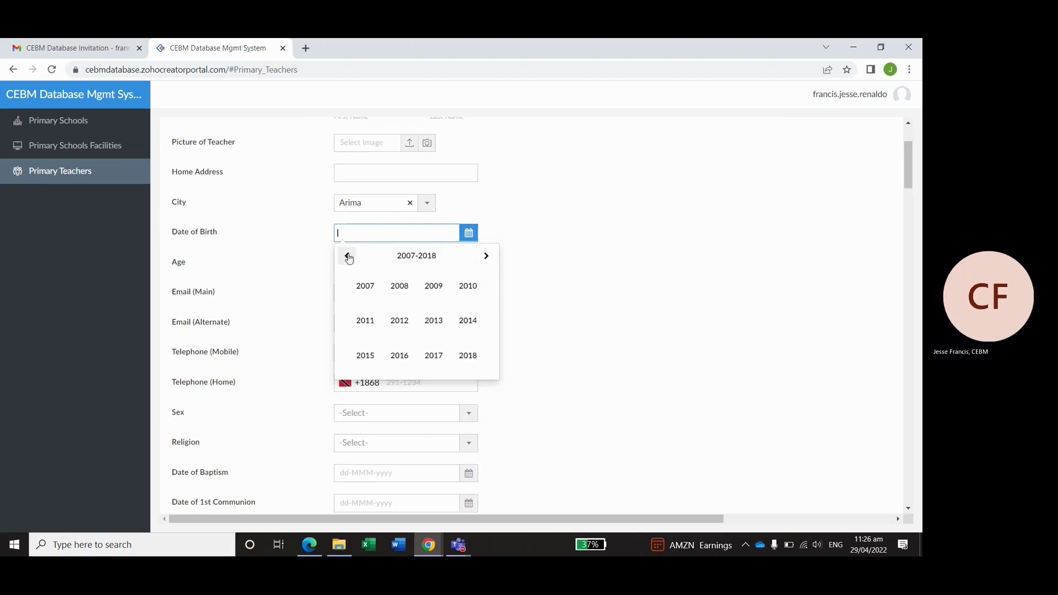
{"action": "left_click", "coordinate": [347, 256]}
{"action": "left_click", "coordinate": [347, 257]}
{"action": "left_click", "coordinate": [347, 256]}
{"action": "left_click", "coordinate": [464, 361]}
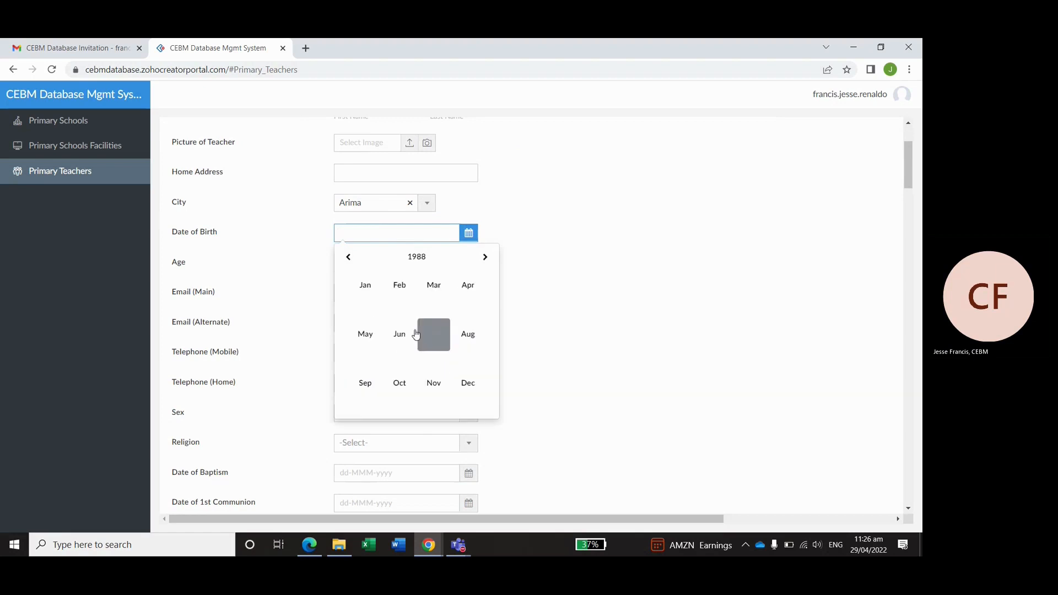
{"action": "left_click", "coordinate": [434, 333]}
{"action": "left_click", "coordinate": [417, 320]}
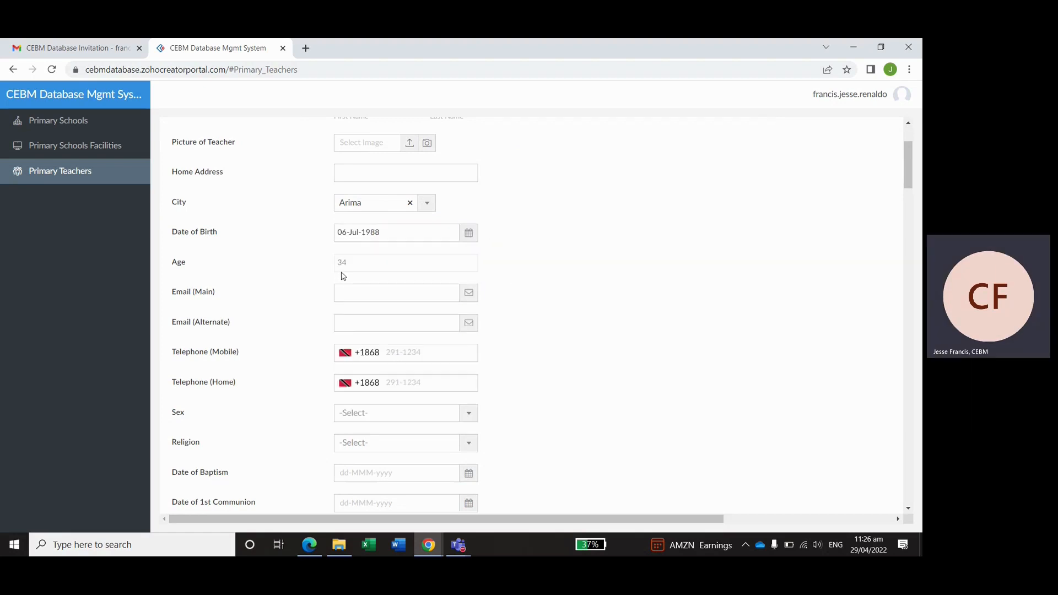
{"action": "scroll", "coordinate": [534, 283], "scroll_direction": "down", "scroll_amount": 1}
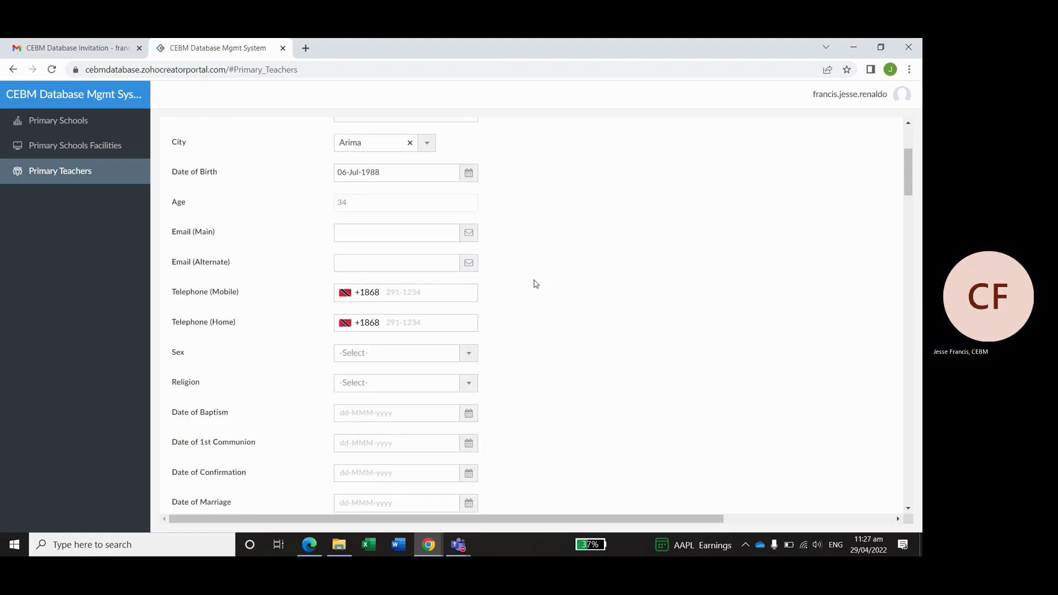
{"action": "left_click", "coordinate": [374, 237]}
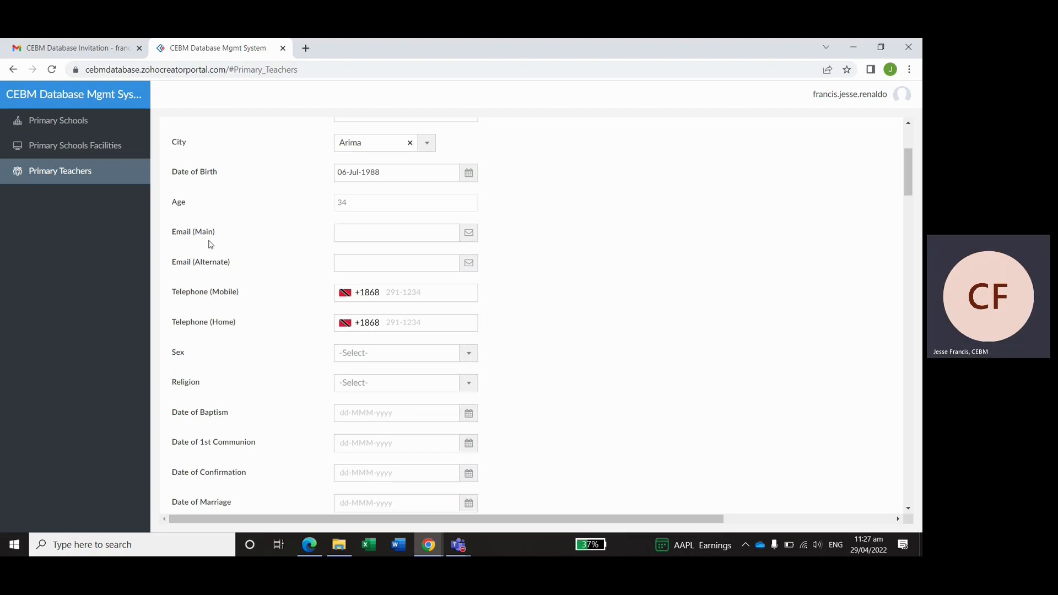
{"action": "scroll", "coordinate": [210, 244], "scroll_direction": "down", "scroll_amount": 2}
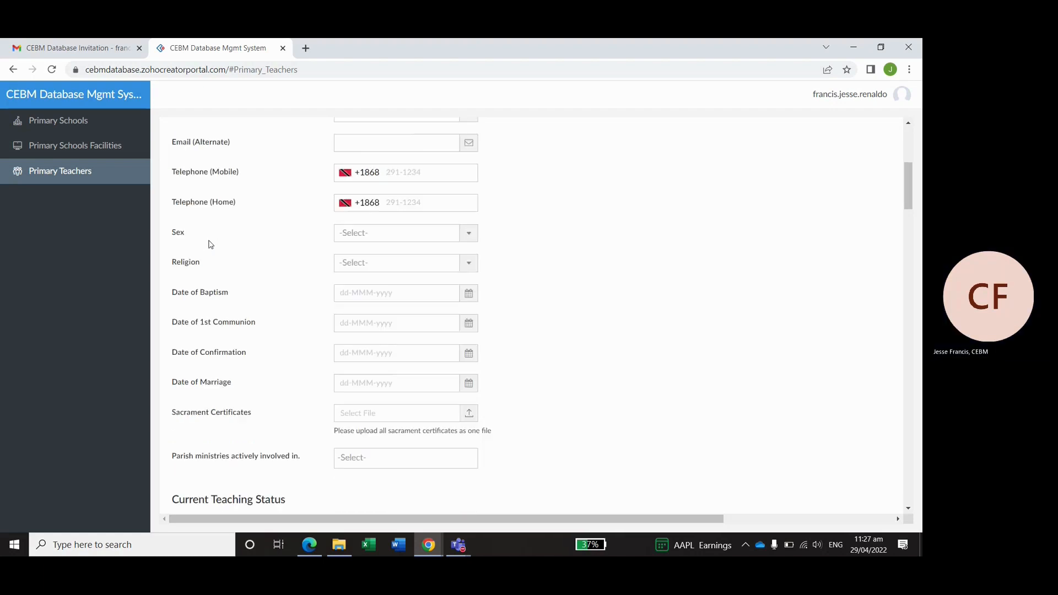
- Set Sex to Male and Religion to Roman Catholic
{"action": "left_click", "coordinate": [349, 238]}
{"action": "left_click", "coordinate": [356, 272]}
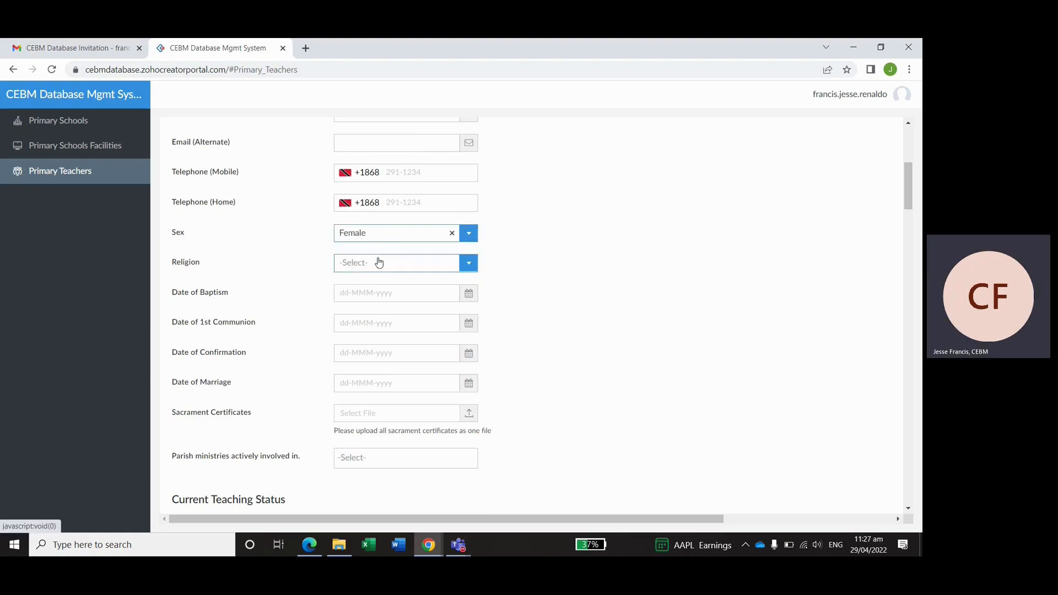
{"action": "left_click", "coordinate": [380, 235]}
{"action": "left_click", "coordinate": [372, 259]}
{"action": "left_click", "coordinate": [372, 263]}
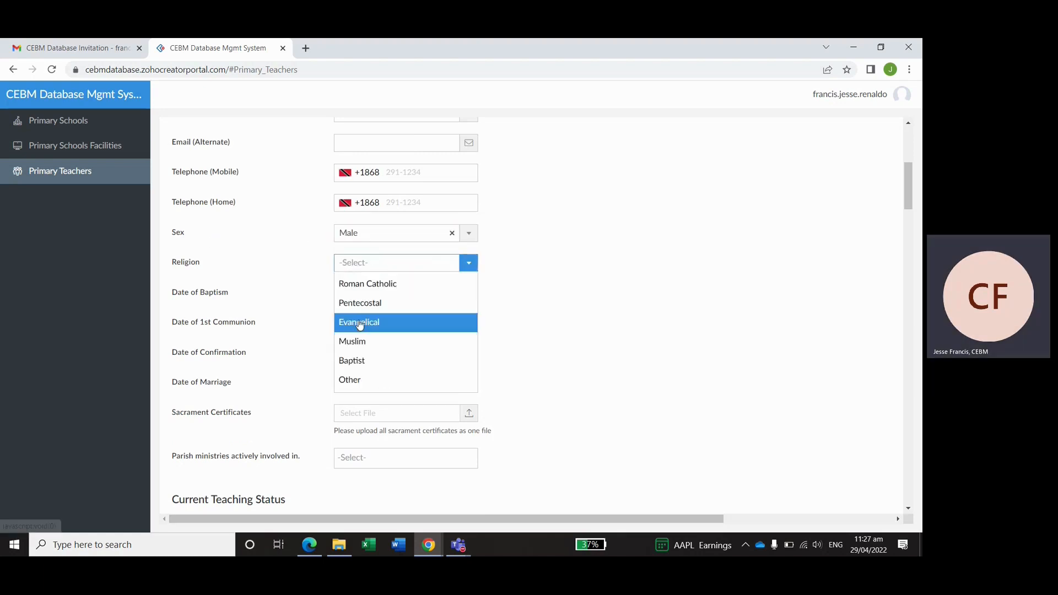
{"action": "left_click", "coordinate": [367, 284]}
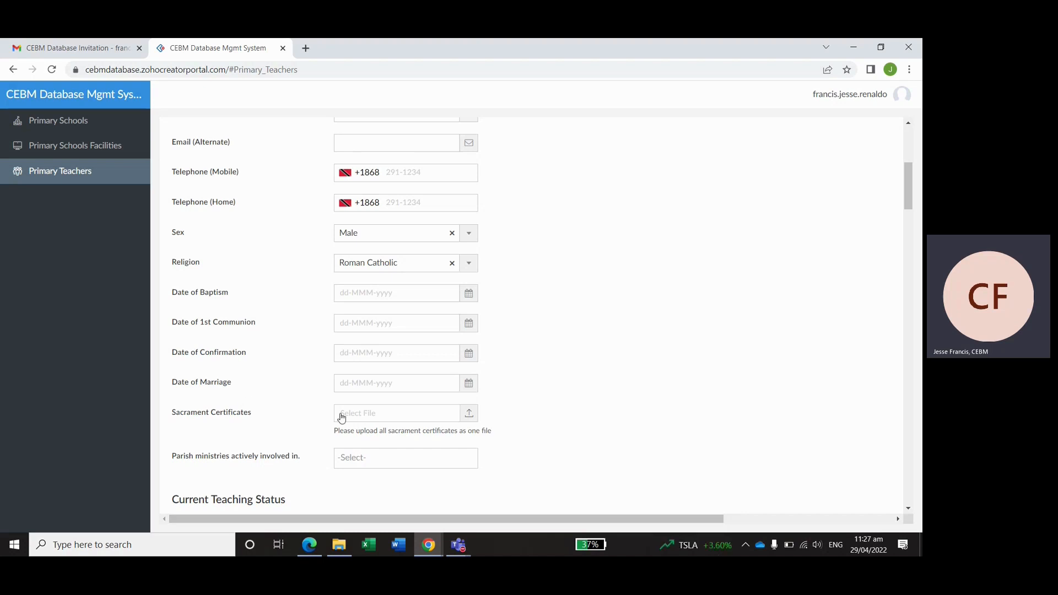
{"action": "left_click", "coordinate": [393, 421]}
- Attach the sacraments PDF from the Teaching Records folder to the Sacrament Certificates field
{"action": "left_click", "coordinate": [463, 206]}
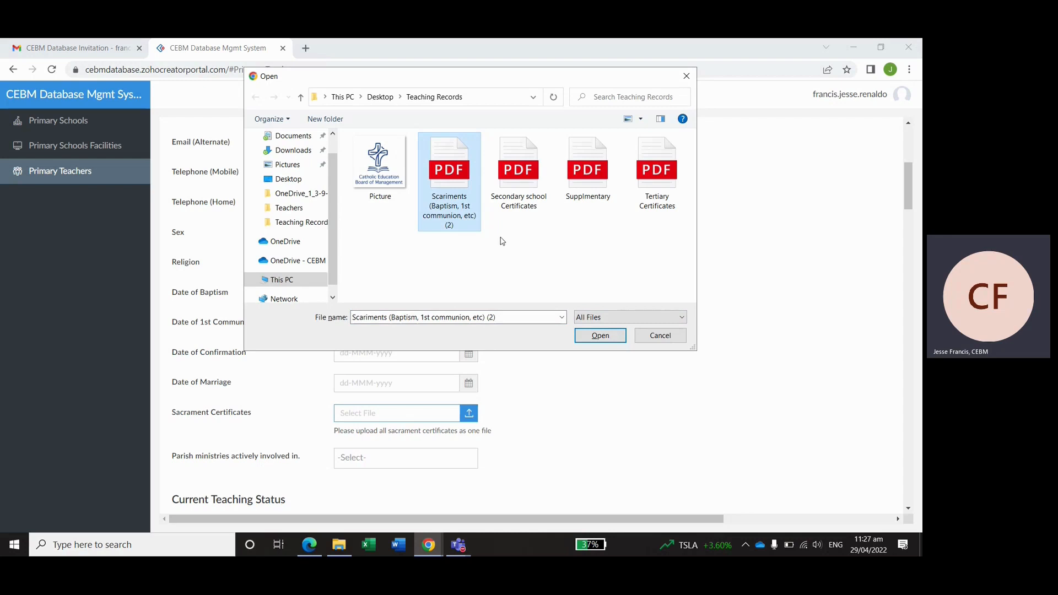
{"action": "left_click", "coordinate": [600, 337]}
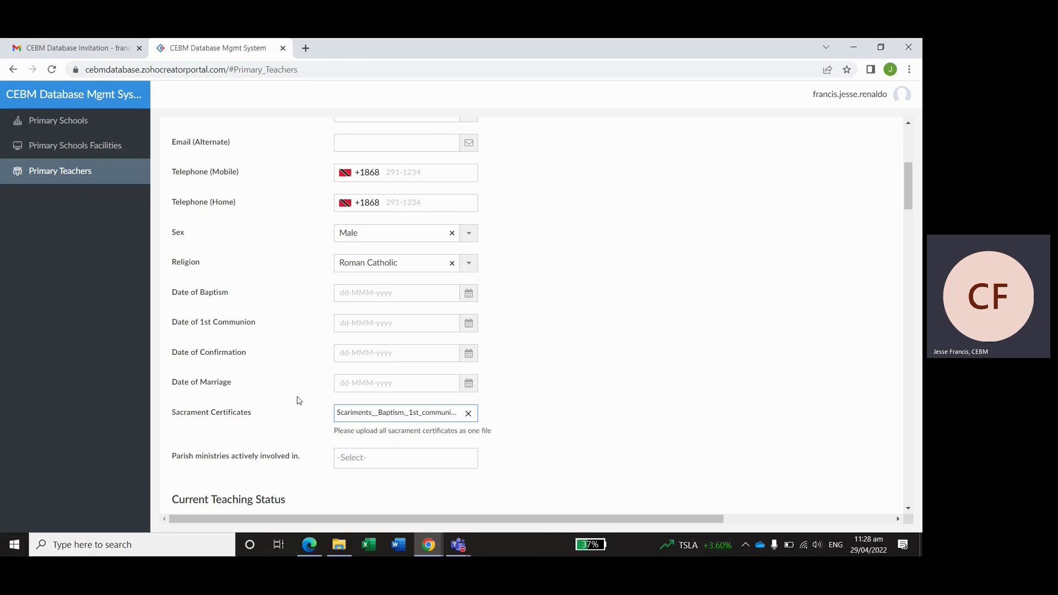
{"action": "scroll", "coordinate": [304, 399], "scroll_direction": "down", "scroll_amount": 3}
- Select Consolation Ministry, Adolescent Catechetics and Prayer Group as parish ministries
{"action": "left_click", "coordinate": [395, 279]}
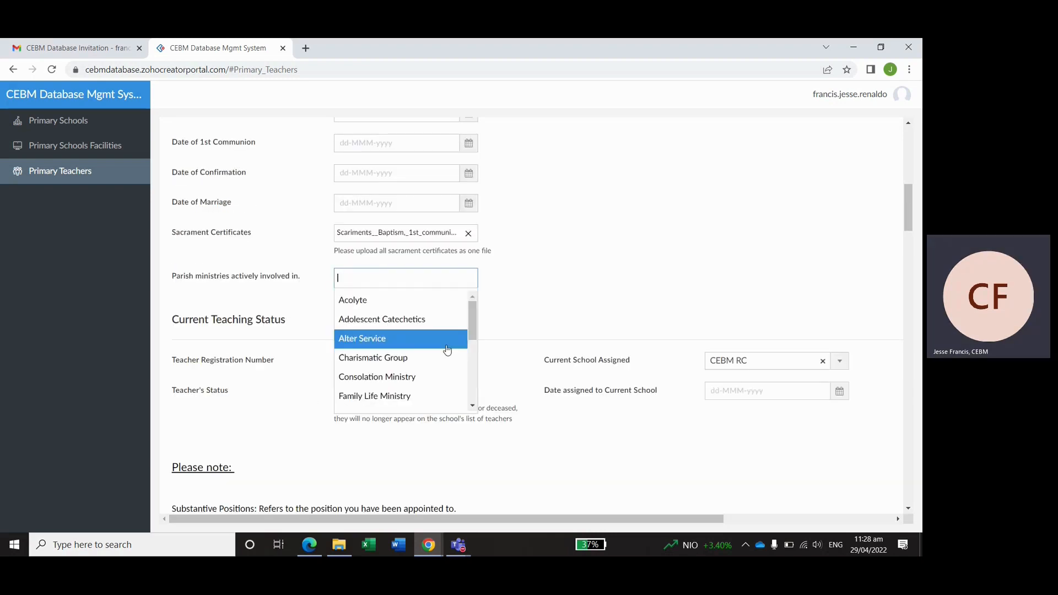
{"action": "left_click", "coordinate": [425, 376]}
{"action": "left_click", "coordinate": [386, 337]}
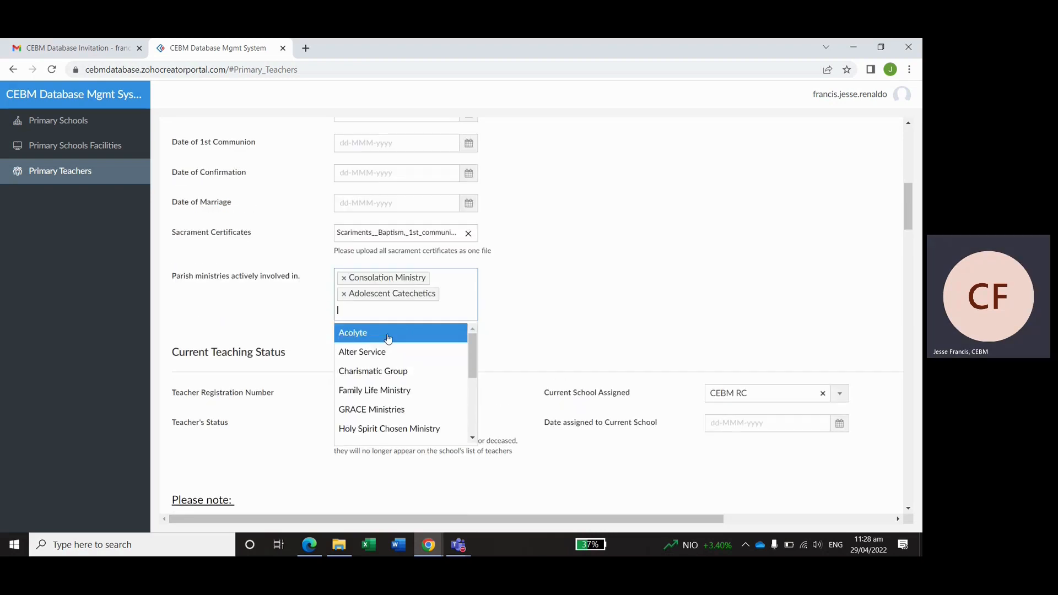
{"action": "scroll", "coordinate": [377, 417], "scroll_direction": "down", "scroll_amount": 2}
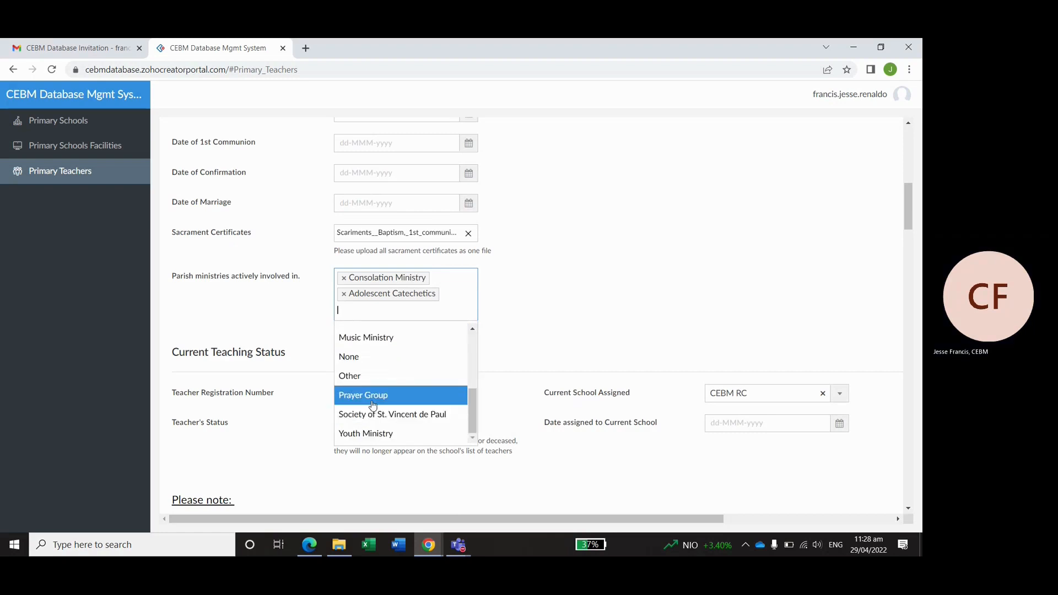
{"action": "left_click", "coordinate": [408, 394]}
{"action": "left_click", "coordinate": [544, 303]}
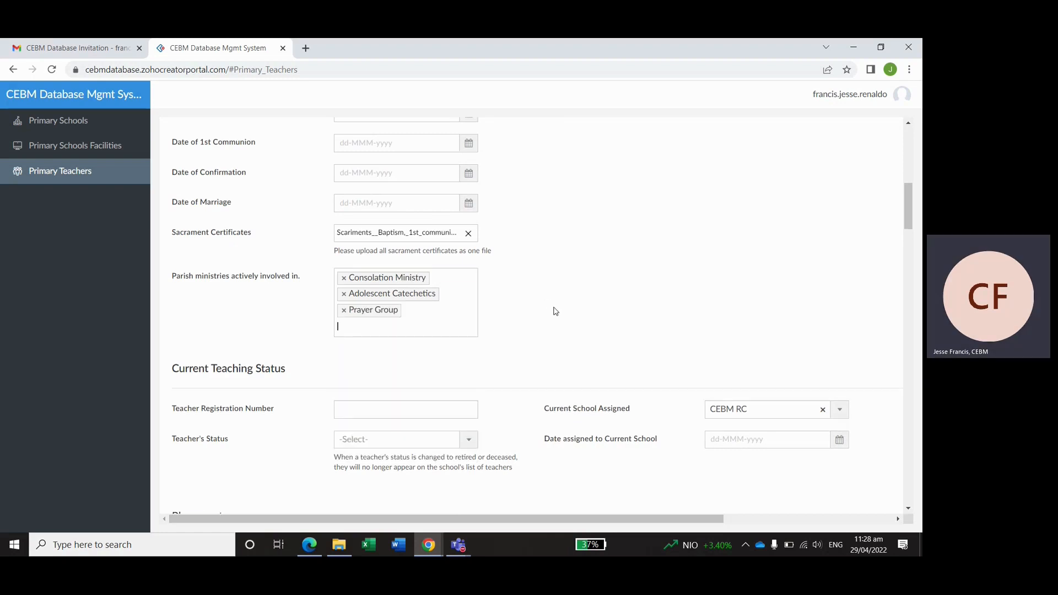
{"action": "scroll", "coordinate": [551, 308], "scroll_direction": "down", "scroll_amount": 4}
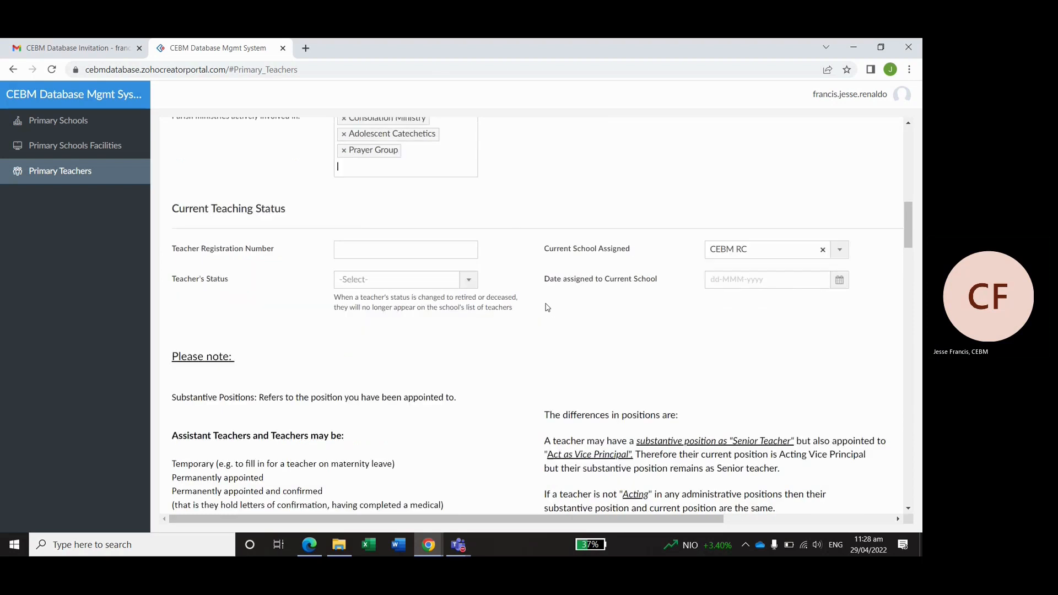
{"action": "scroll", "coordinate": [547, 307], "scroll_direction": "up", "scroll_amount": 1}
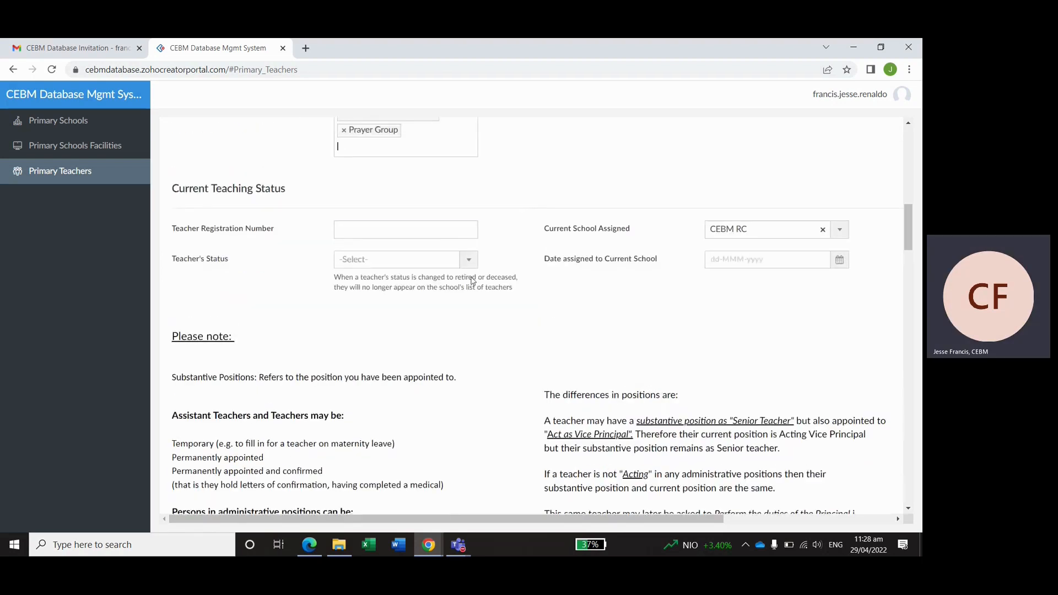
- Enter the teacher's registration number
{"action": "left_click", "coordinate": [387, 230]}
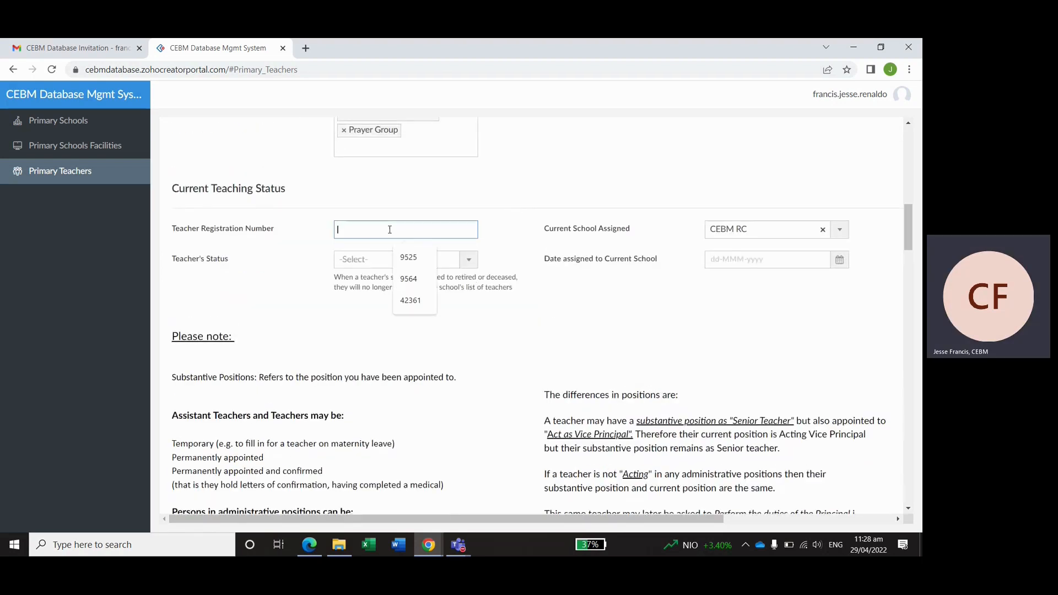
{"action": "left_click", "coordinate": [533, 203]}
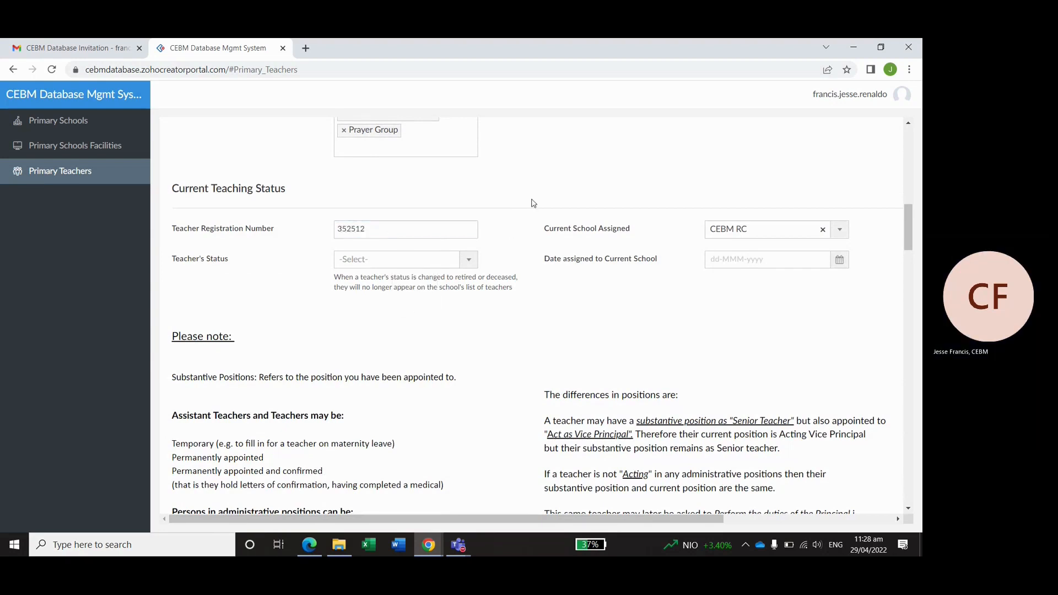
{"action": "left_click", "coordinate": [469, 261]}
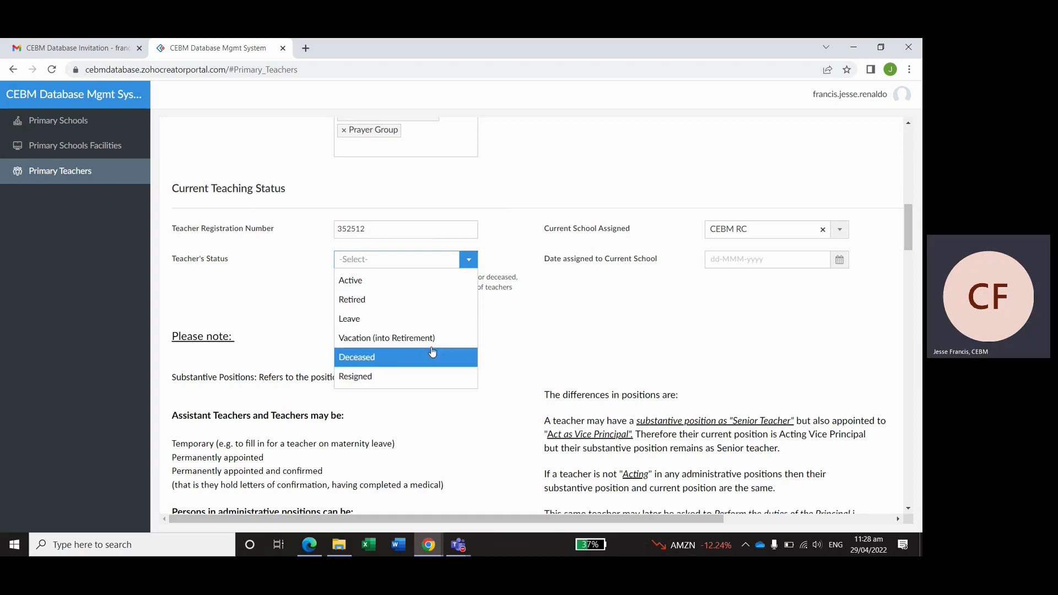
- Set Teacher's Status to Active and the date assigned to current school to 01-Apr-2022
{"action": "left_click", "coordinate": [371, 280]}
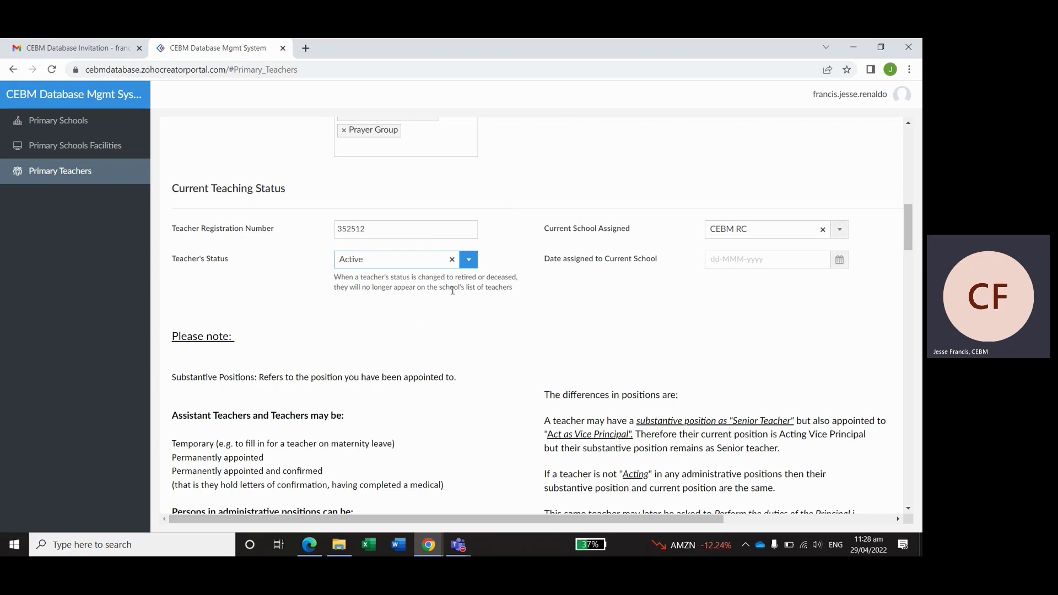
{"action": "left_click", "coordinate": [762, 262]}
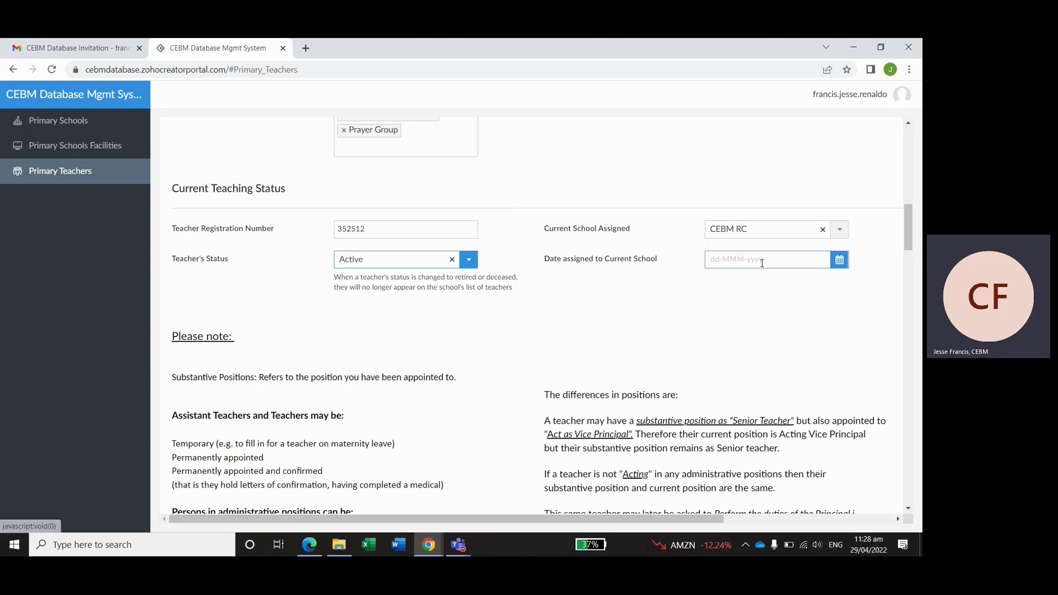
{"action": "left_click", "coordinate": [762, 263]}
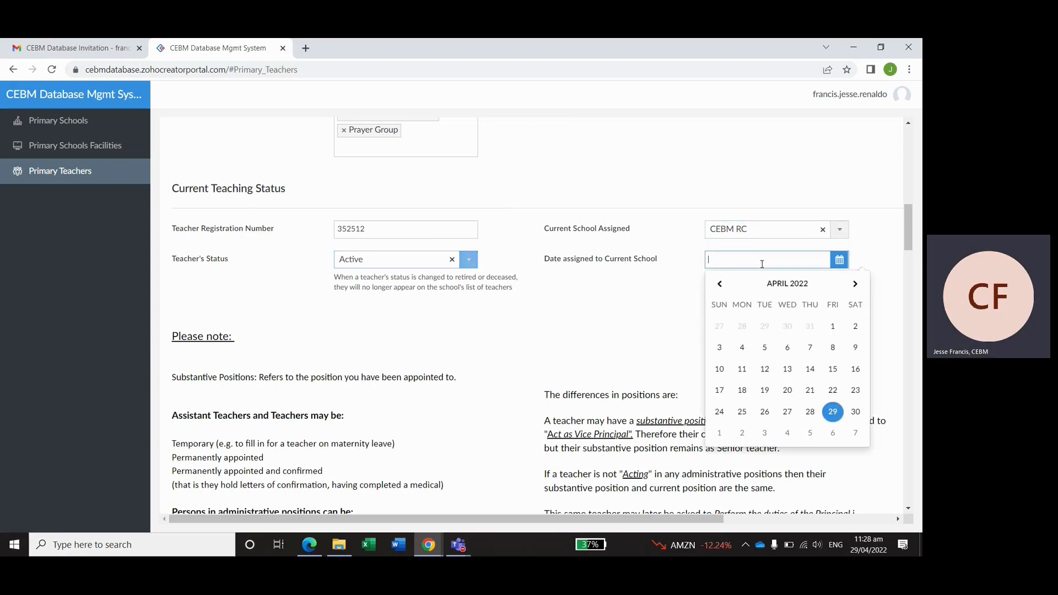
{"action": "left_click", "coordinate": [841, 331]}
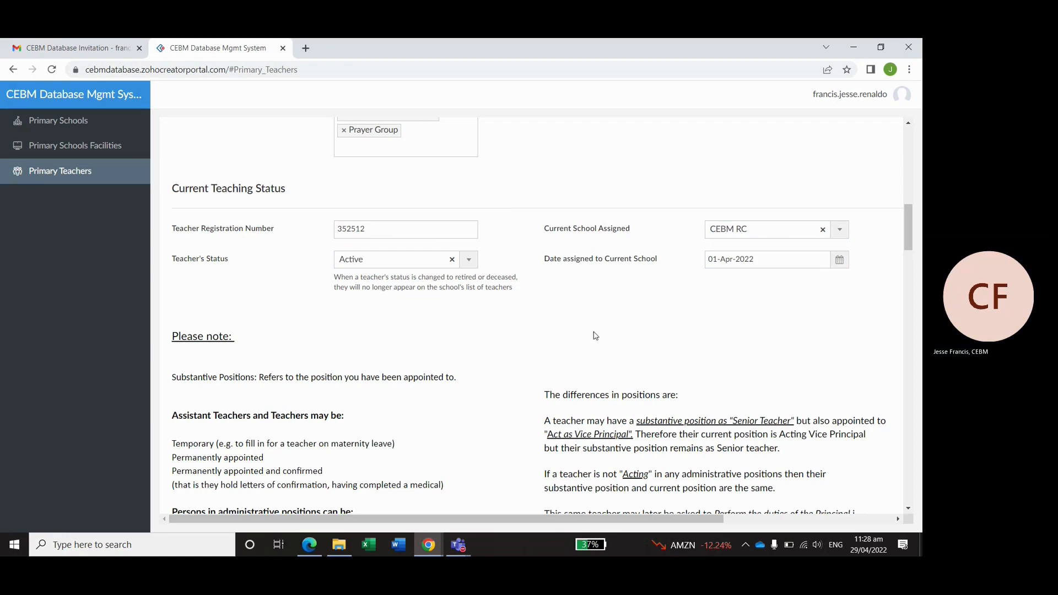
{"action": "scroll", "coordinate": [595, 336], "scroll_direction": "down", "scroll_amount": 2}
{"action": "scroll", "coordinate": [594, 331], "scroll_direction": "down", "scroll_amount": 2}
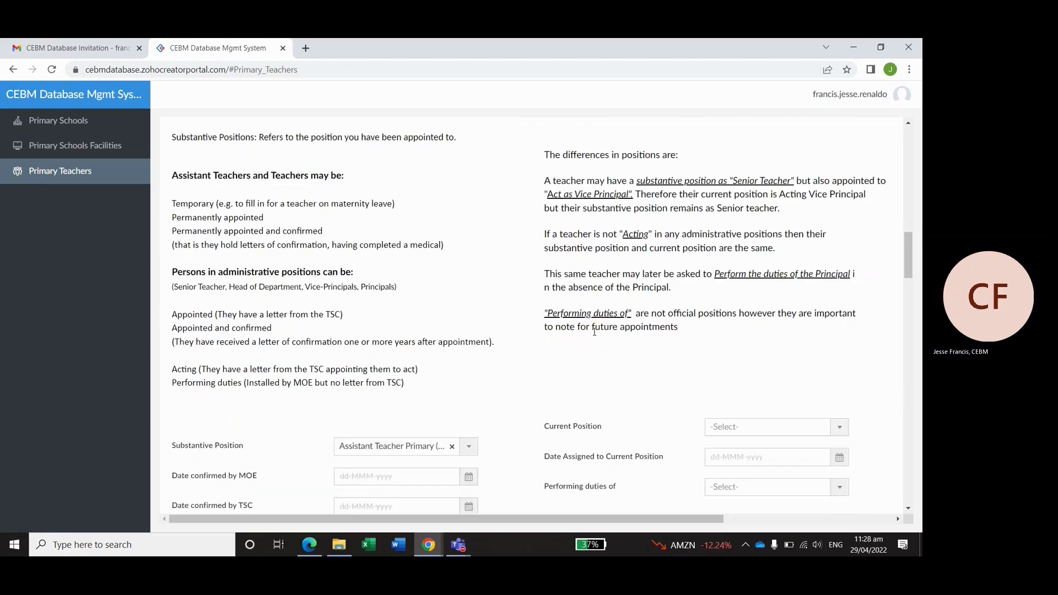
{"action": "scroll", "coordinate": [594, 332], "scroll_direction": "up", "scroll_amount": 1}
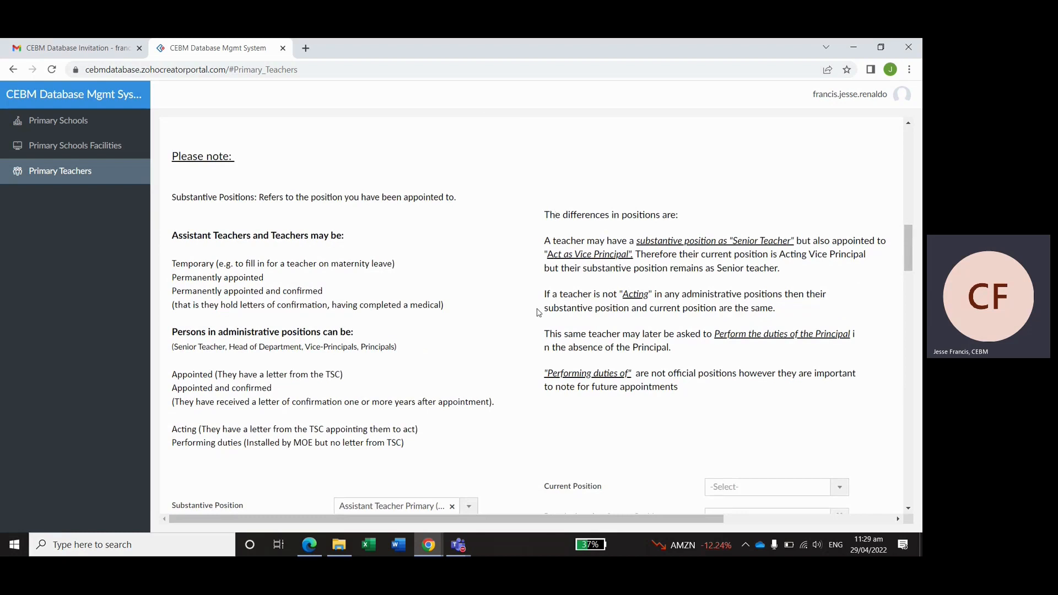
{"action": "scroll", "coordinate": [538, 312], "scroll_direction": "down", "scroll_amount": 4}
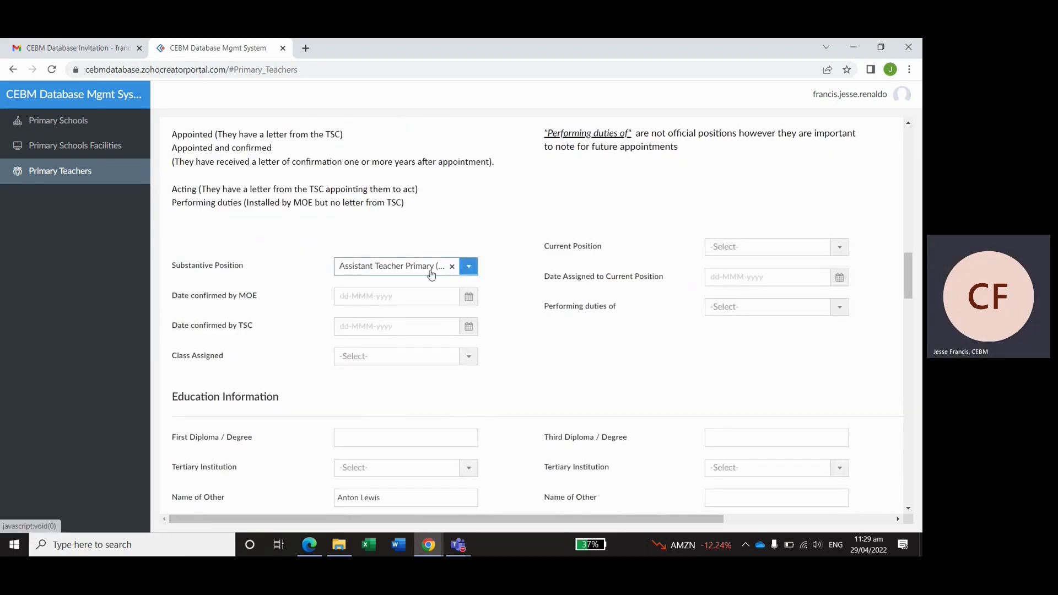
- Set Substantive Position to Teacher (T1) and Class Assigned to Standard 3
{"action": "left_click", "coordinate": [428, 270]}
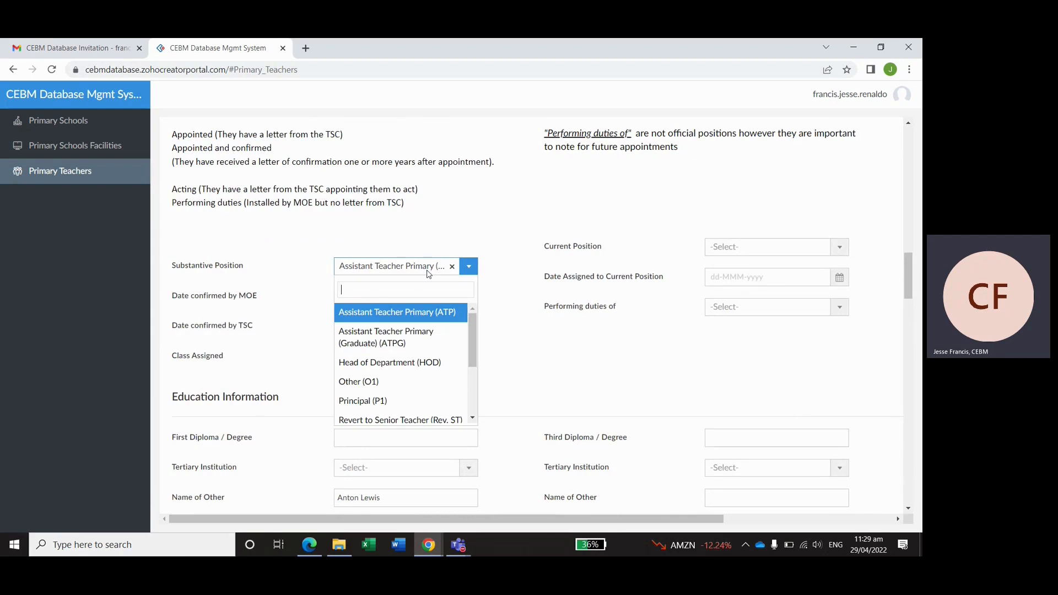
{"action": "scroll", "coordinate": [408, 386], "scroll_direction": "down", "scroll_amount": 3}
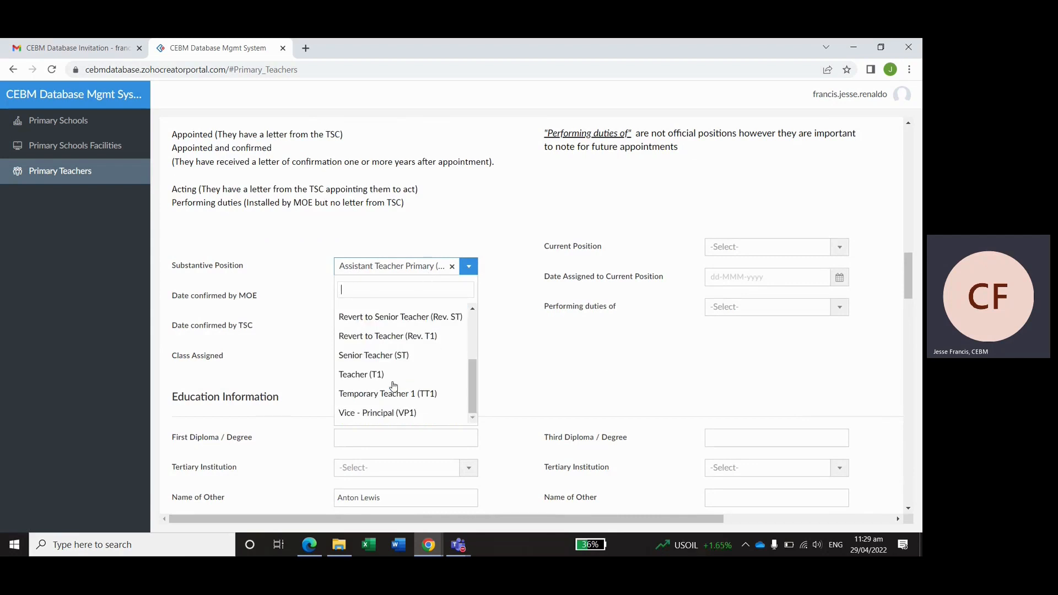
{"action": "left_click", "coordinate": [374, 375]}
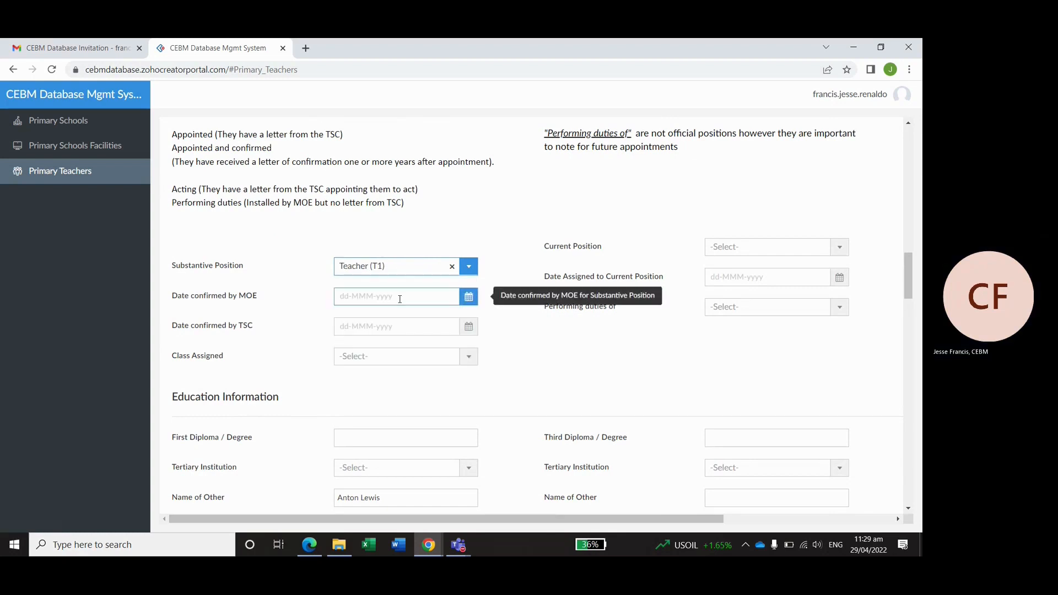
{"action": "left_click", "coordinate": [403, 358]}
{"action": "left_click", "coordinate": [367, 455]}
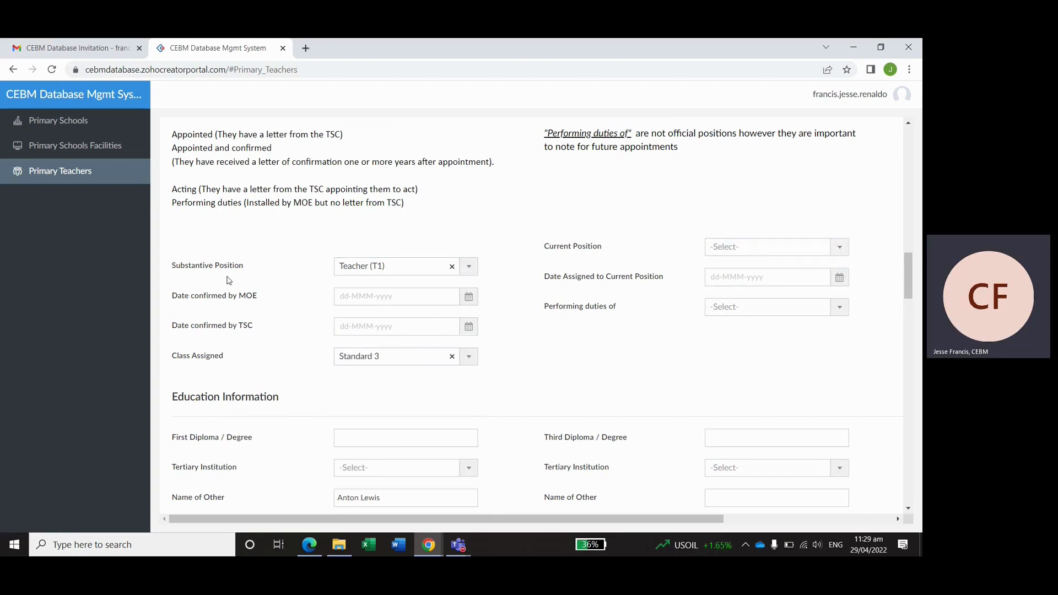
- Set Current Position to (Ag) Senior Teacher and Performing Duties of to (P1)
{"action": "left_click", "coordinate": [723, 246]}
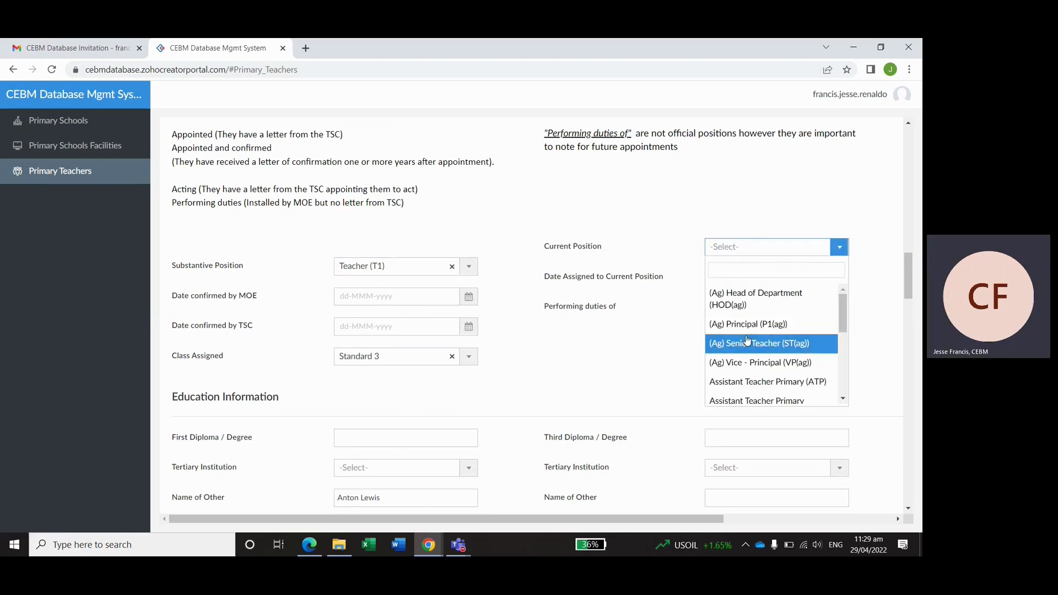
{"action": "scroll", "coordinate": [738, 358], "scroll_direction": "down", "scroll_amount": 1}
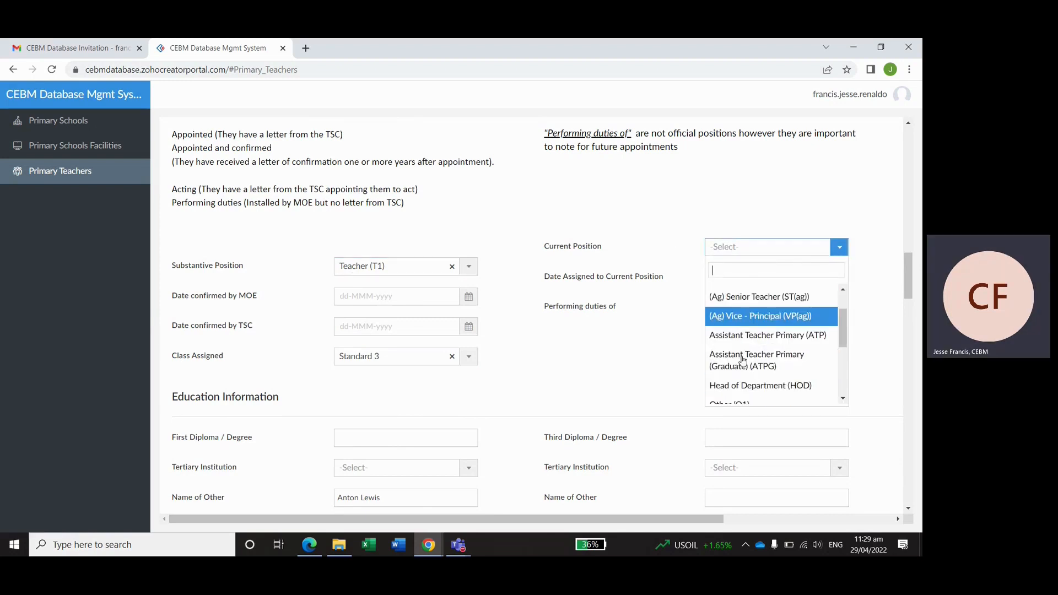
{"action": "scroll", "coordinate": [762, 327], "scroll_direction": "up", "scroll_amount": 1}
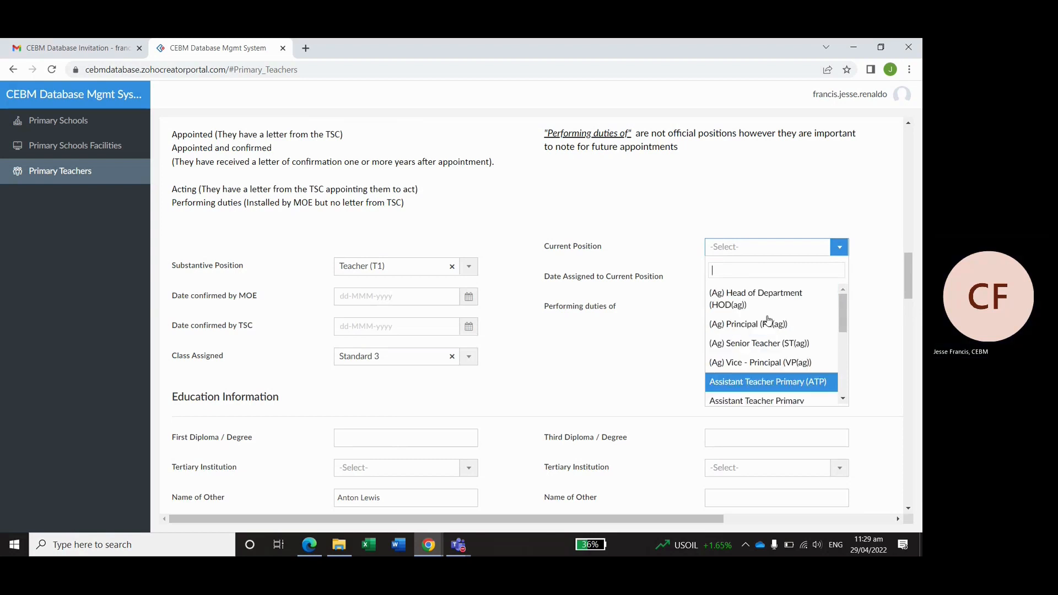
{"action": "left_click", "coordinate": [745, 350]}
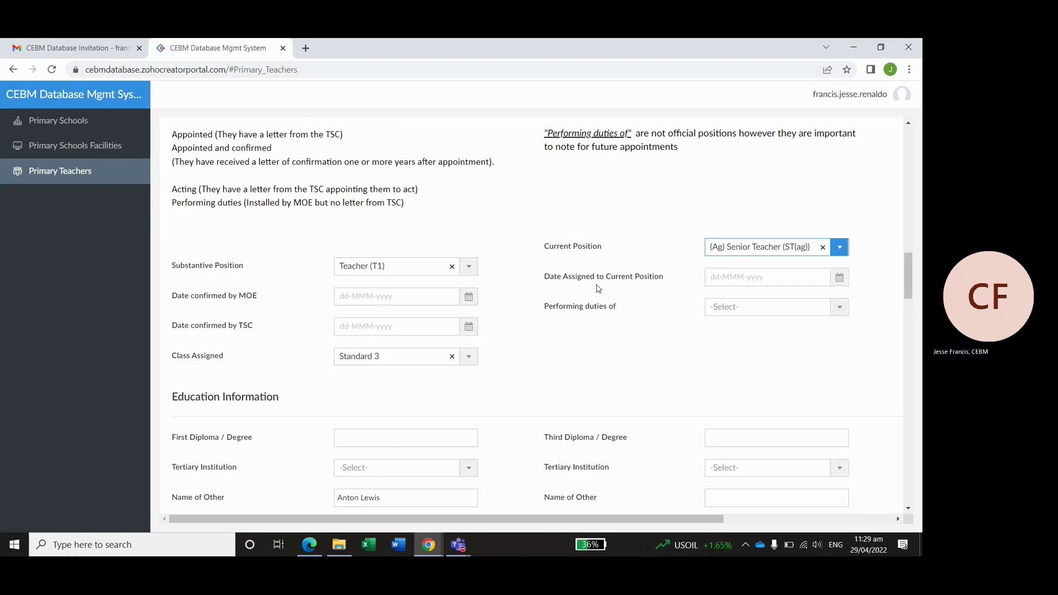
{"action": "left_click", "coordinate": [730, 278]}
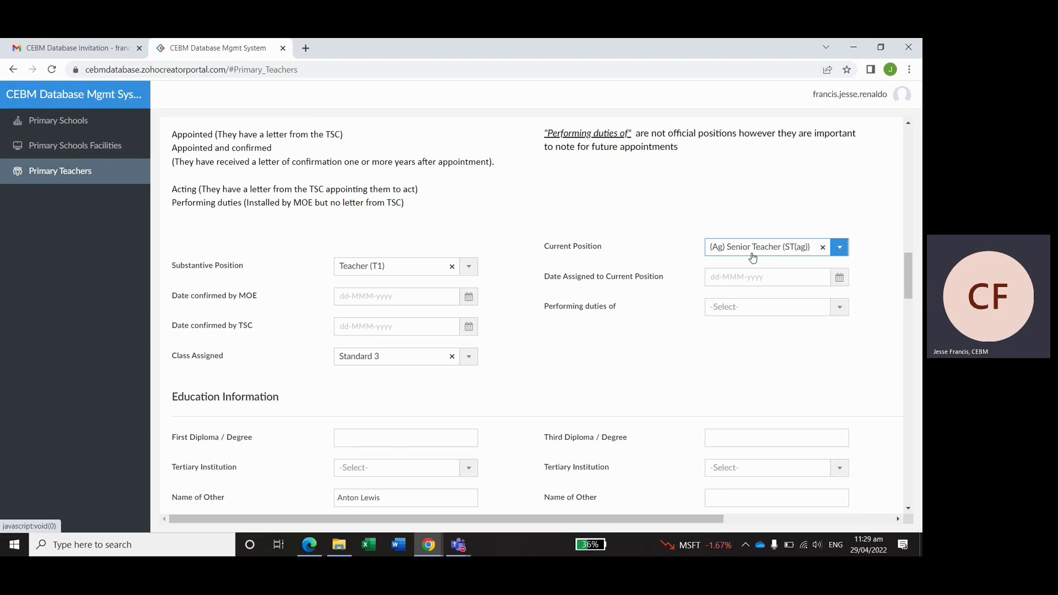
{"action": "left_click", "coordinate": [745, 307]}
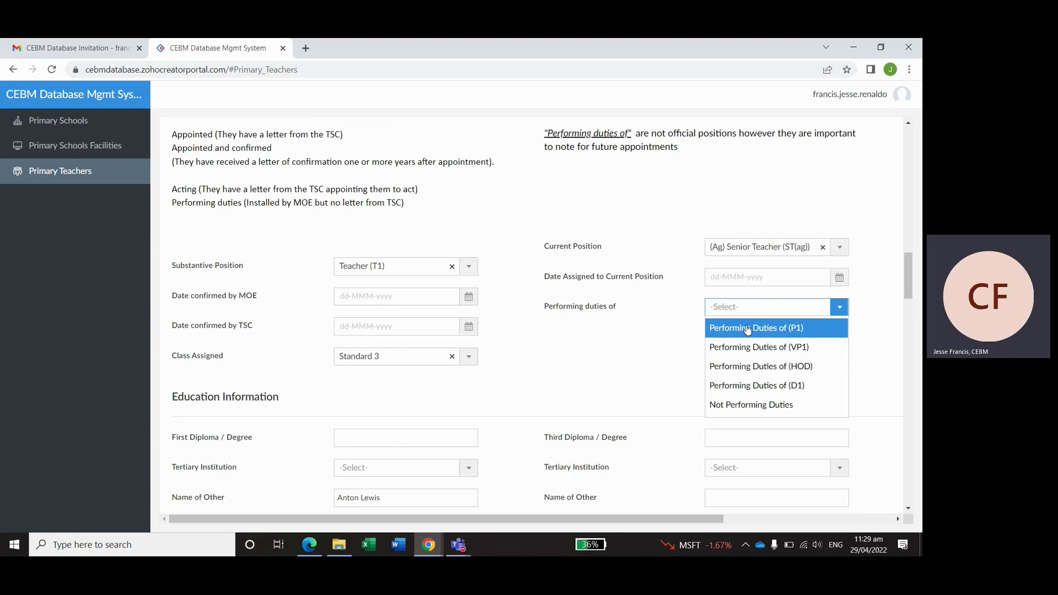
{"action": "left_click", "coordinate": [752, 337]}
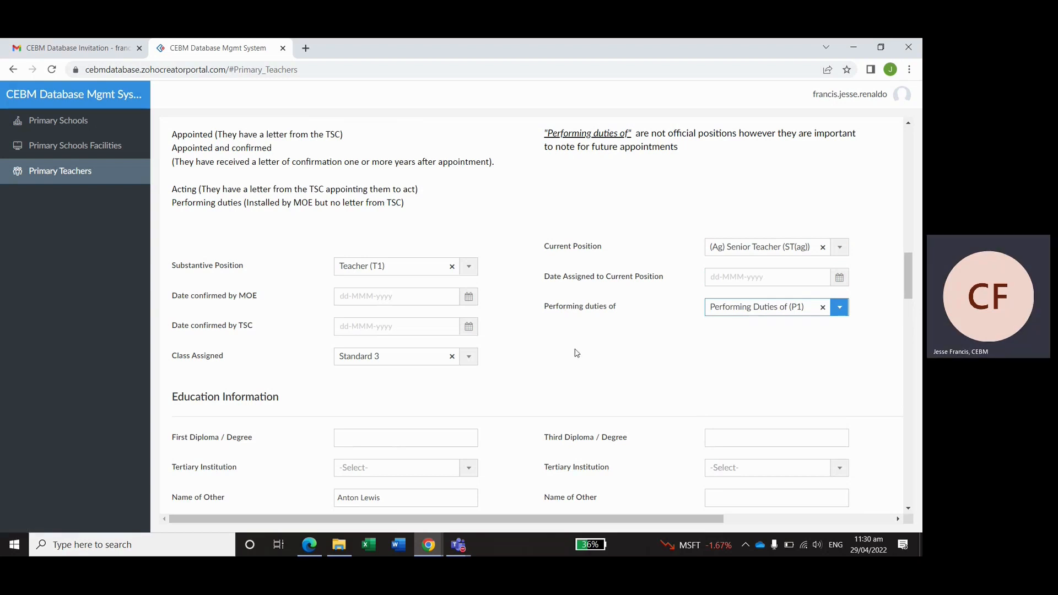
- Enter 'Bed. Primary' as the first diploma or degree
{"action": "scroll", "coordinate": [579, 350], "scroll_direction": "down", "scroll_amount": 2}
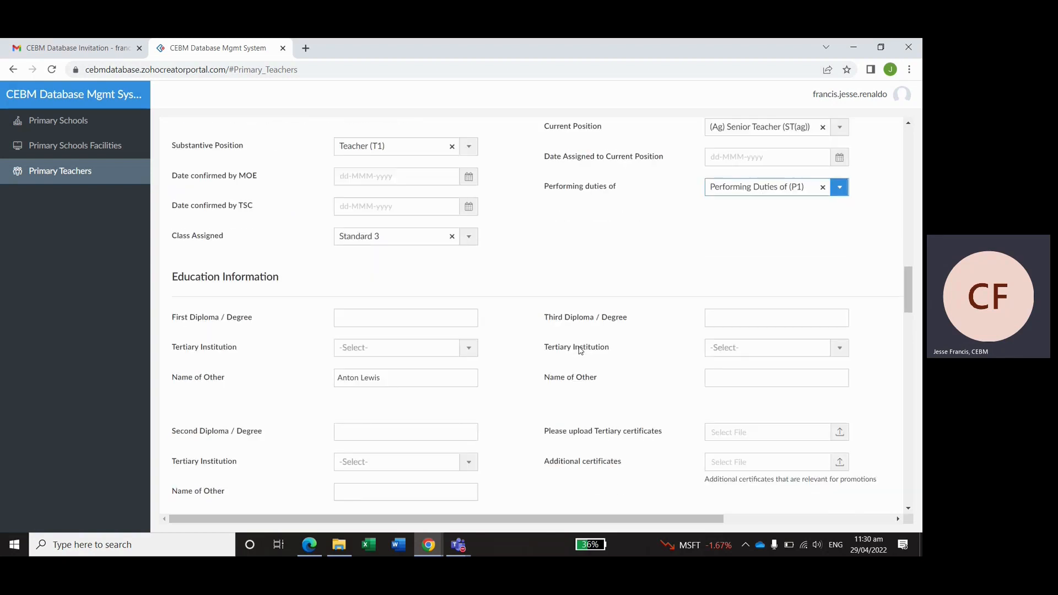
{"action": "scroll", "coordinate": [579, 349], "scroll_direction": "down", "scroll_amount": 2}
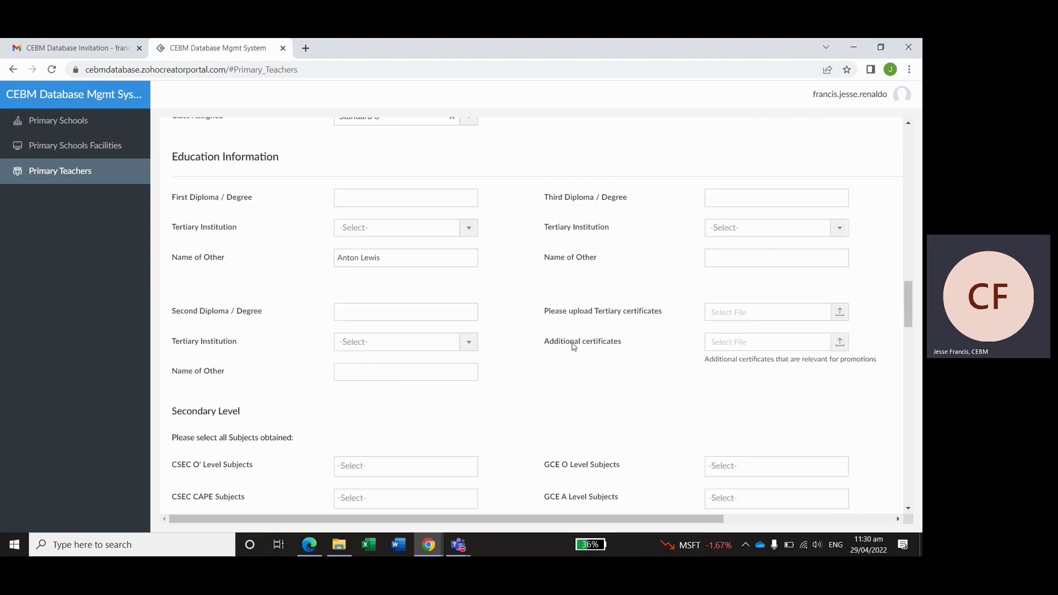
{"action": "left_click", "coordinate": [438, 202]}
{"action": "type", "text": "Bed. P"}
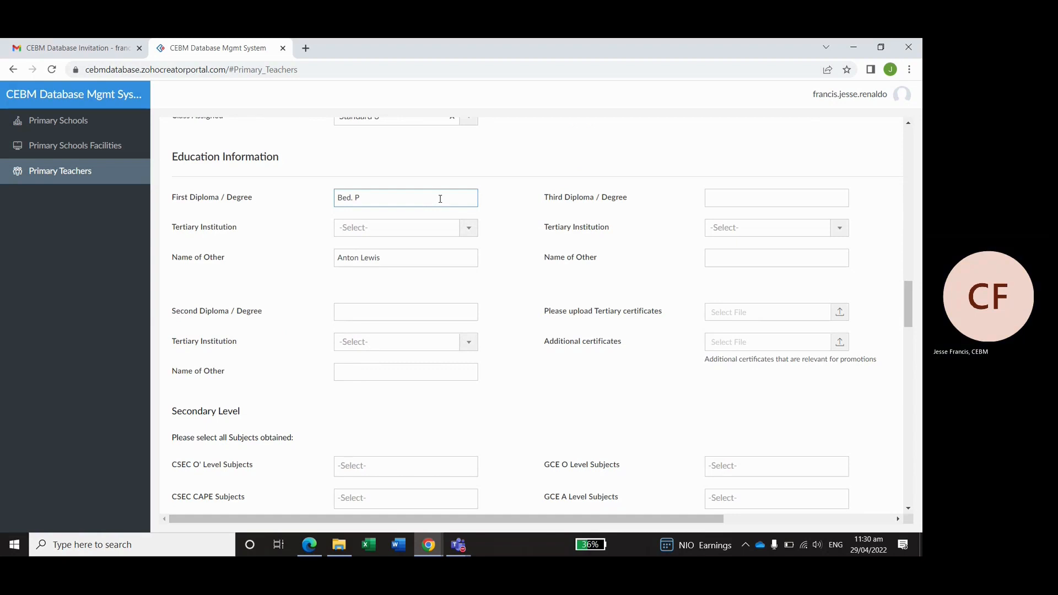
{"action": "type", "text": "Rima"}
{"action": "key", "text": "Delete"}
{"action": "type", "text": "ry"}
- Choose Valsayn Teacher's College as the institution and clear the Name of Other field
{"action": "left_click", "coordinate": [384, 227]}
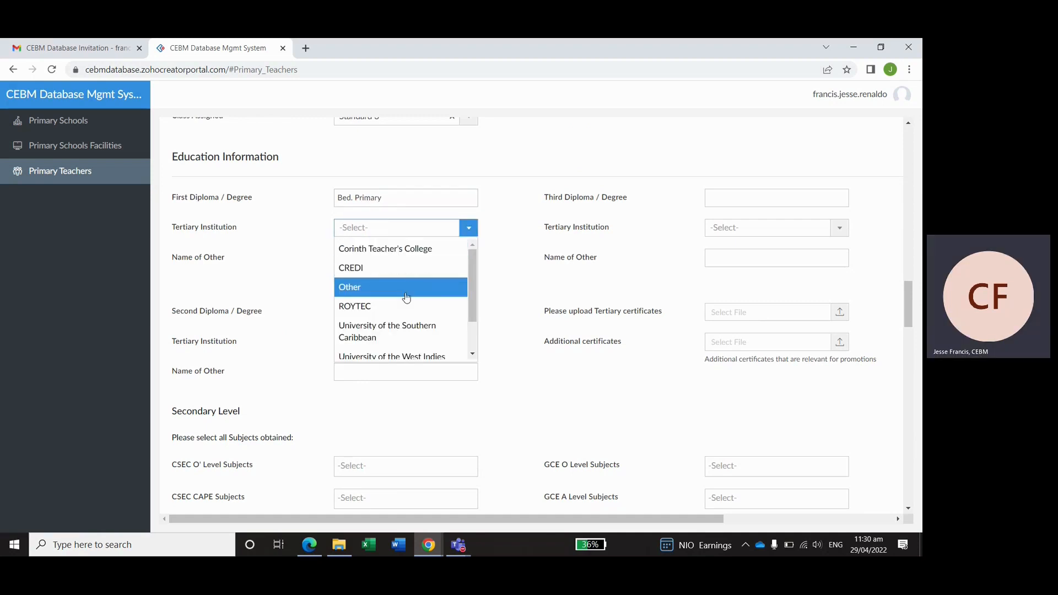
{"action": "scroll", "coordinate": [406, 297], "scroll_direction": "down", "scroll_amount": 2}
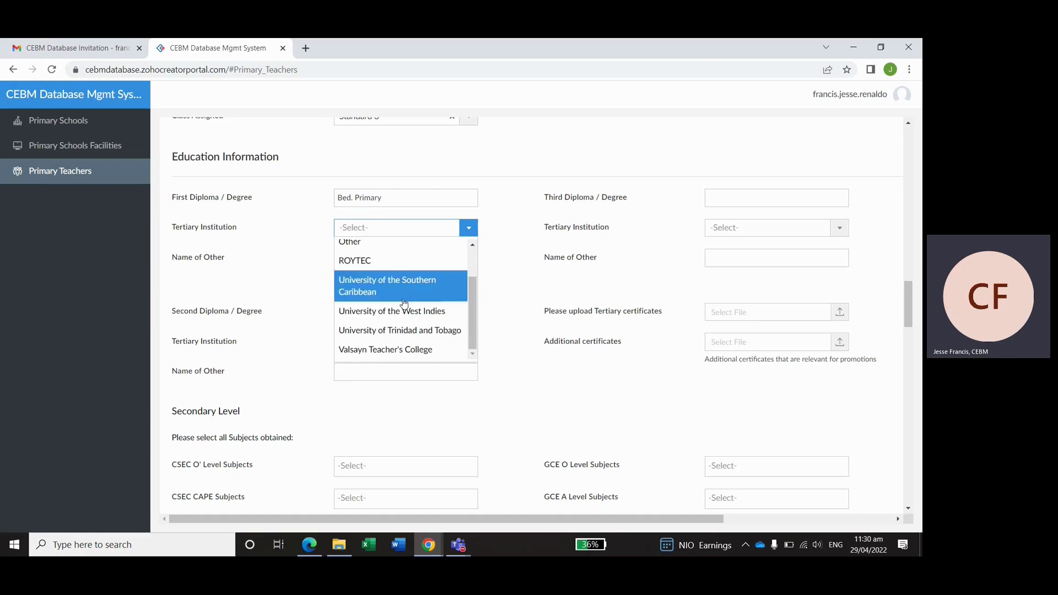
{"action": "left_click", "coordinate": [412, 349]}
{"action": "left_click", "coordinate": [409, 263]}
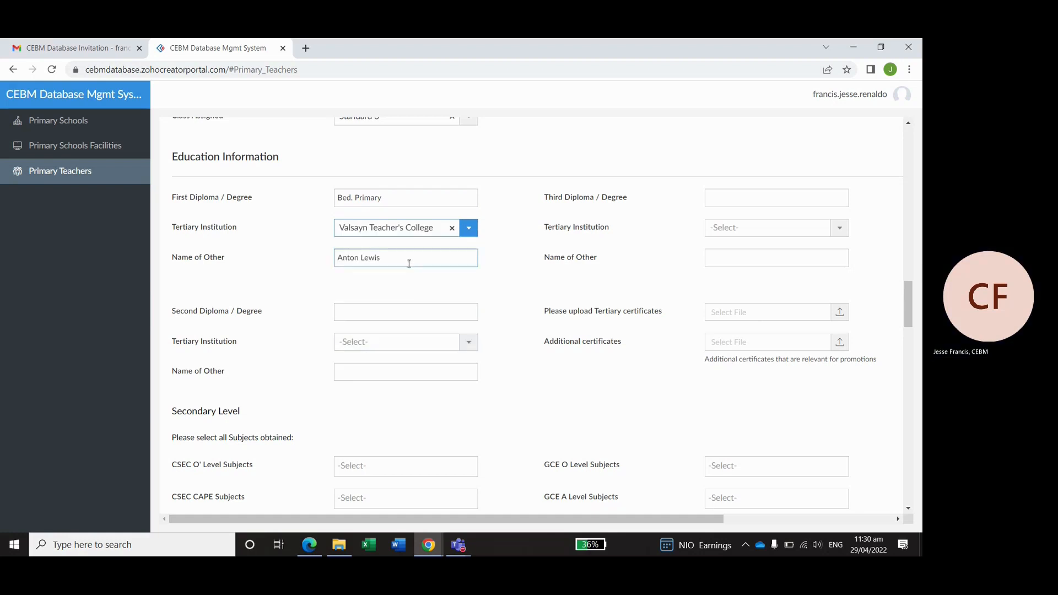
{"action": "left_click_drag", "start_coordinate": [384, 270], "coordinate": [338, 266]}
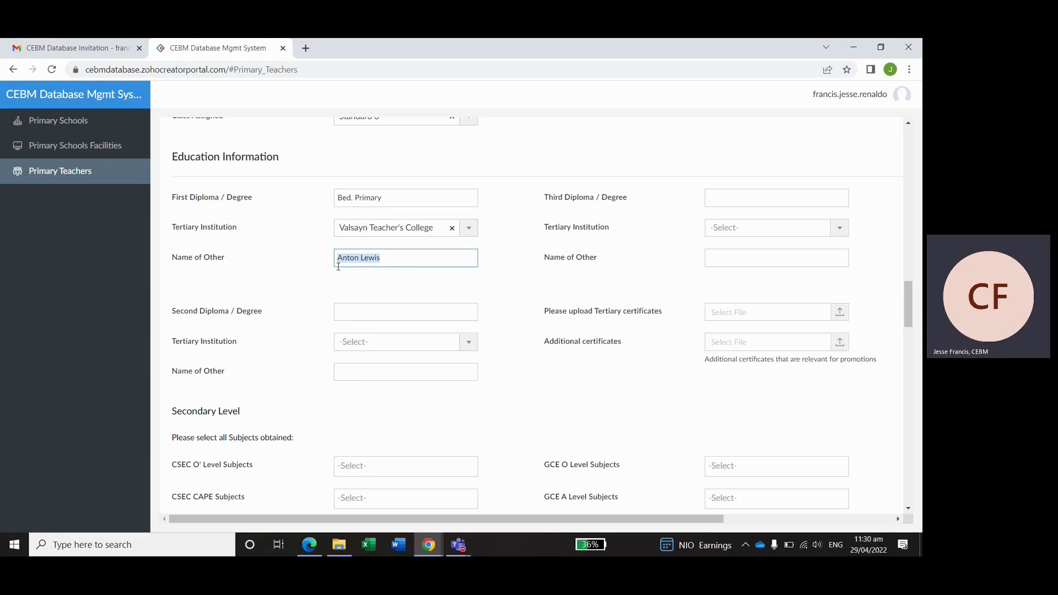
{"action": "key", "text": "BackSpace"}
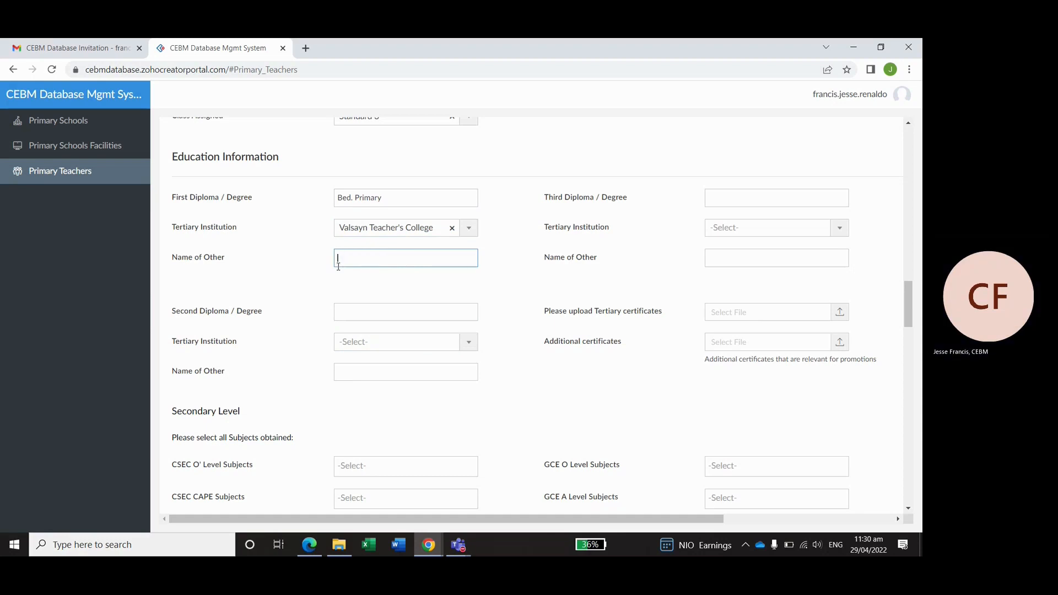
{"action": "left_click", "coordinate": [367, 312]}
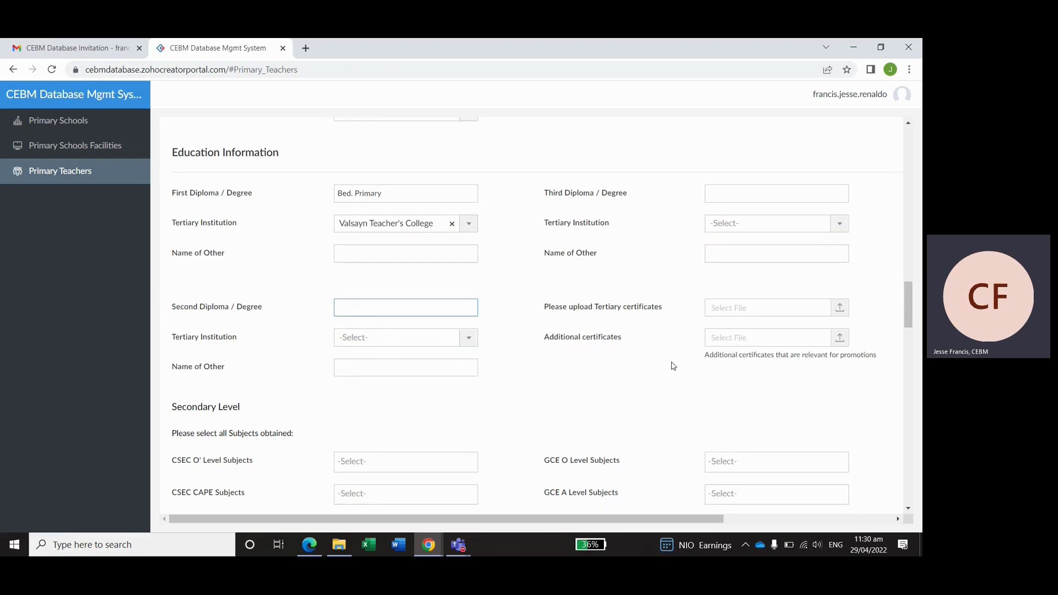
- Attach Tertiary_Certificates.pdf as the tertiary certificates
{"action": "scroll", "coordinate": [672, 361], "scroll_direction": "down", "scroll_amount": 2}
{"action": "left_click", "coordinate": [840, 192]}
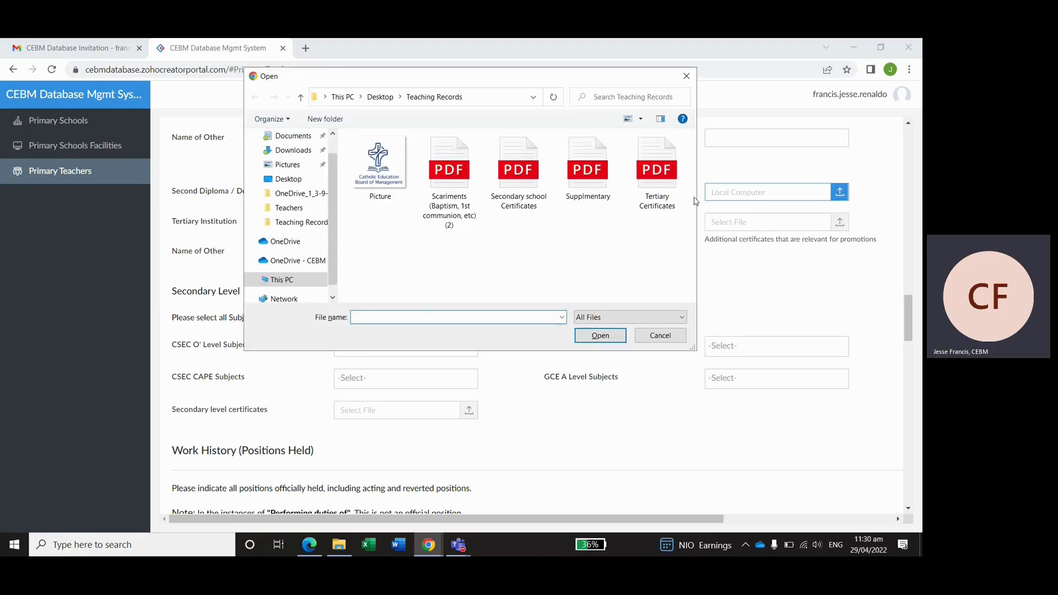
{"action": "left_click", "coordinate": [657, 176]}
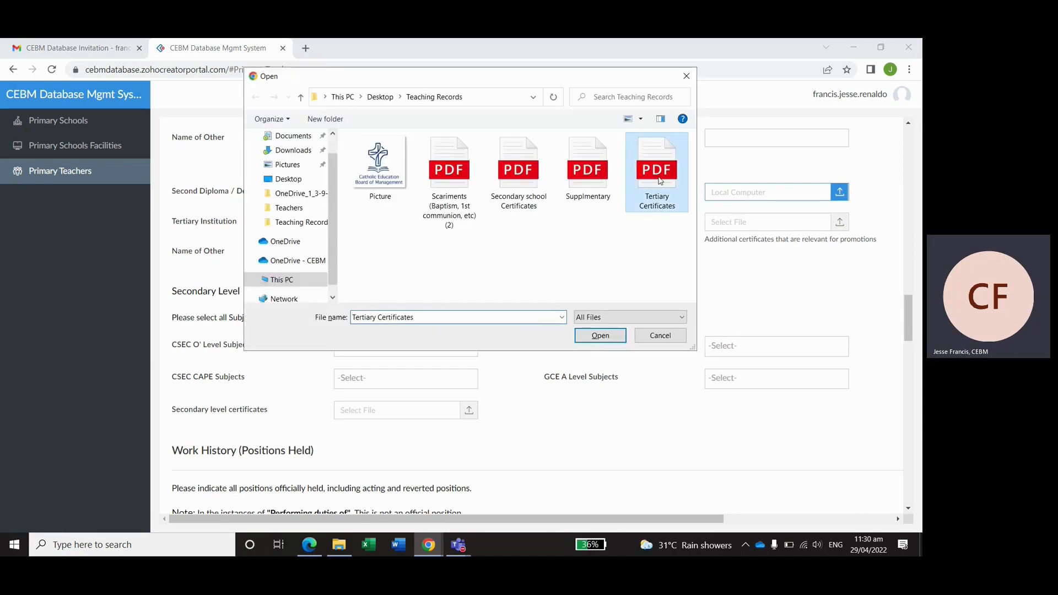
{"action": "left_click", "coordinate": [600, 335]}
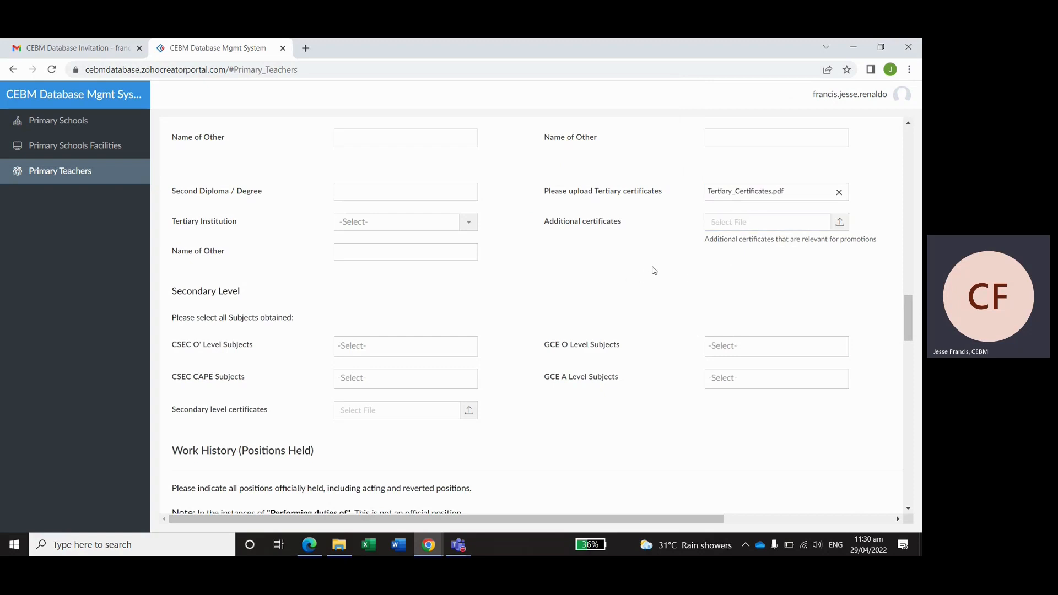
{"action": "scroll", "coordinate": [653, 270], "scroll_direction": "down", "scroll_amount": 1}
{"action": "scroll", "coordinate": [628, 256], "scroll_direction": "down", "scroll_amount": 1}
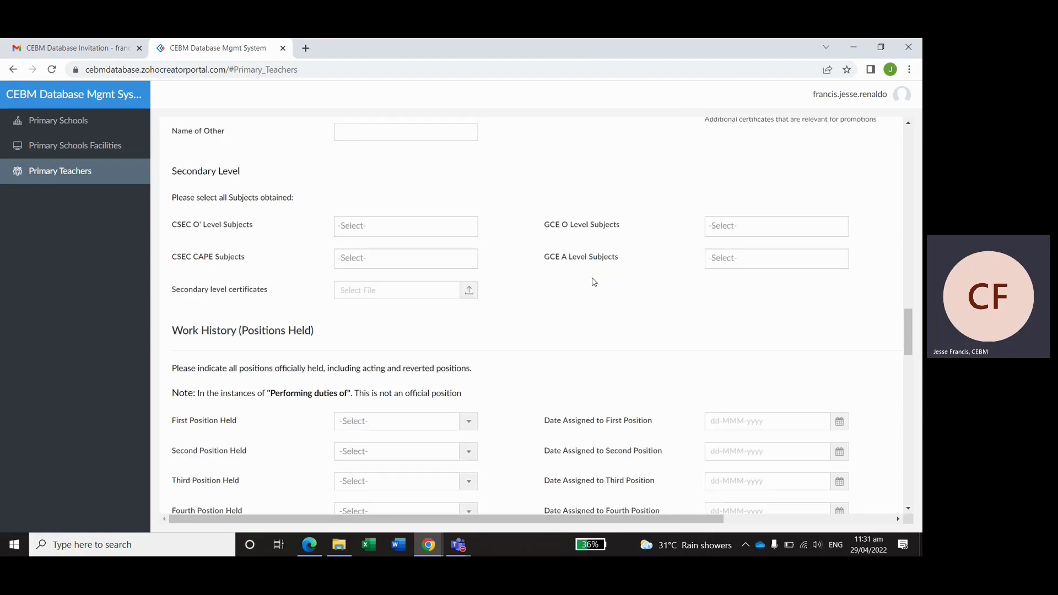
- Select Agricultural Science, Chemistry, Religious Education, EDPM and Caribbean History as CSEC O' Level subjects
{"action": "left_click", "coordinate": [384, 231]}
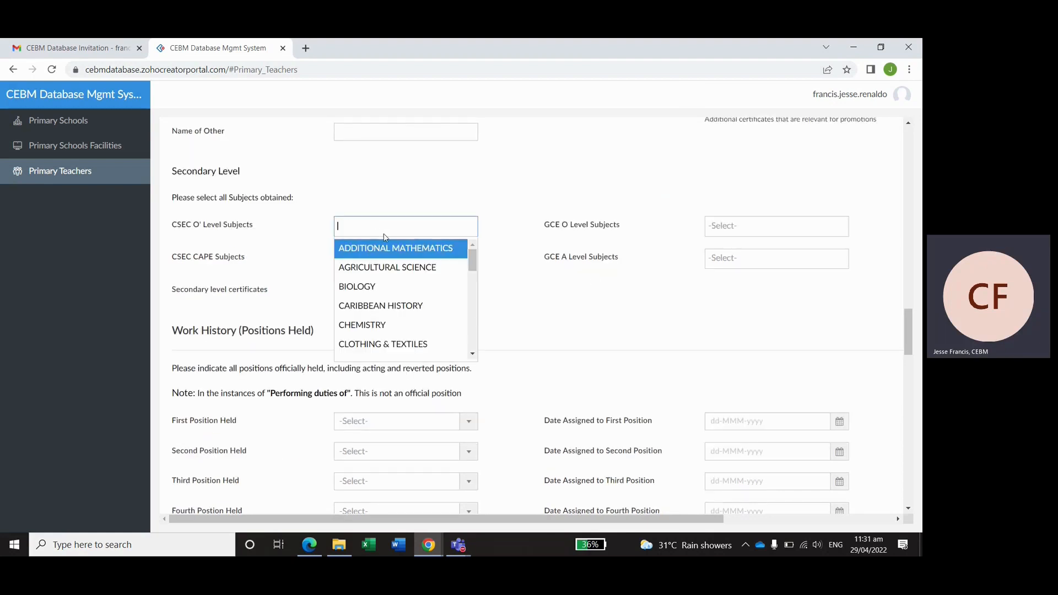
{"action": "left_click", "coordinate": [385, 268]}
{"action": "left_click", "coordinate": [374, 321]}
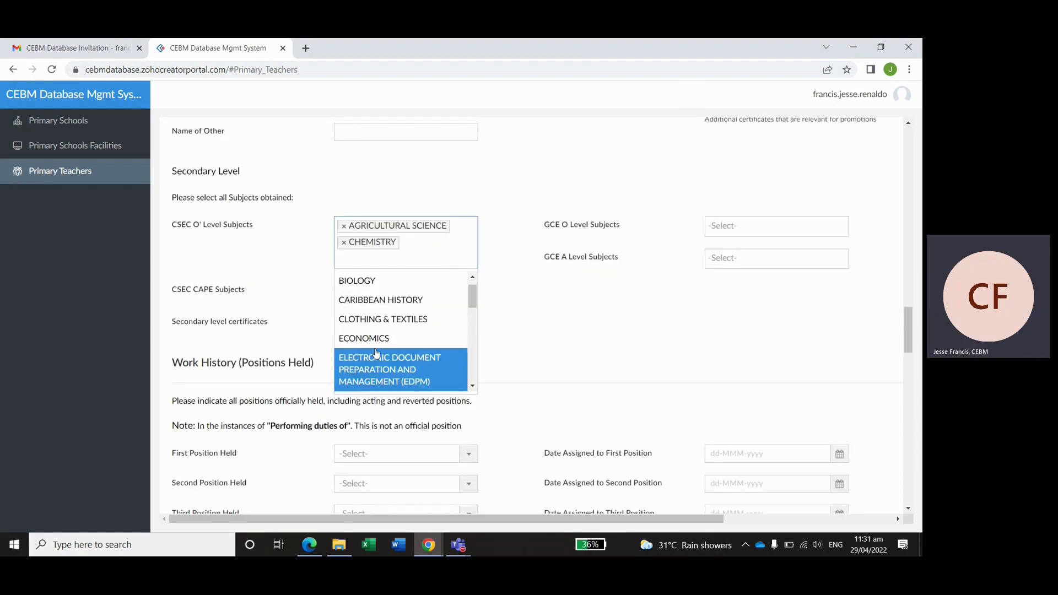
{"action": "scroll", "coordinate": [376, 352], "scroll_direction": "down", "scroll_amount": 5}
{"action": "left_click", "coordinate": [378, 361]}
{"action": "left_click", "coordinate": [374, 390]}
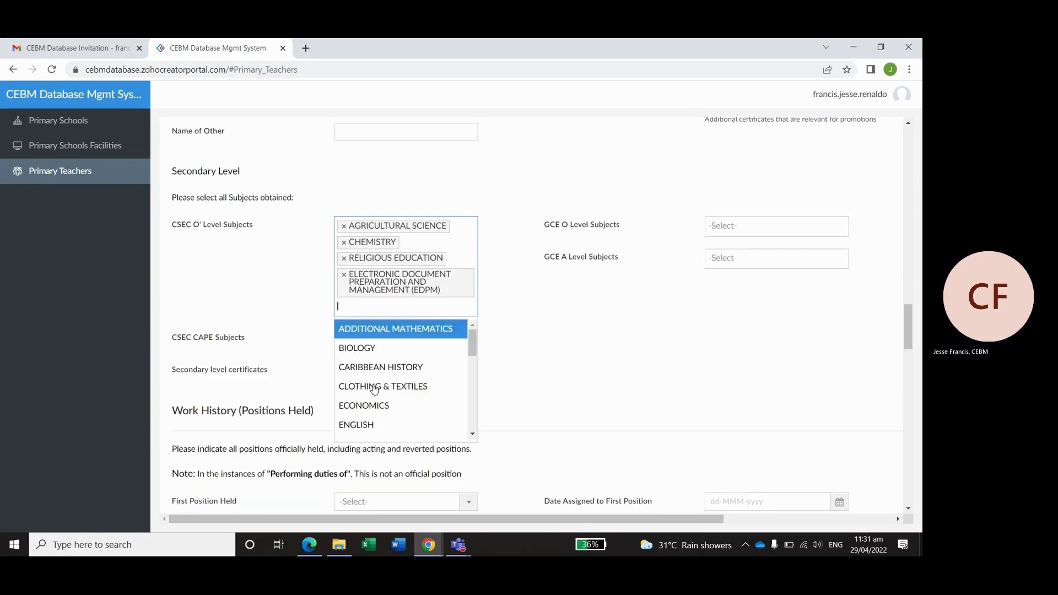
{"action": "left_click", "coordinate": [402, 367]}
{"action": "left_click", "coordinate": [550, 336]}
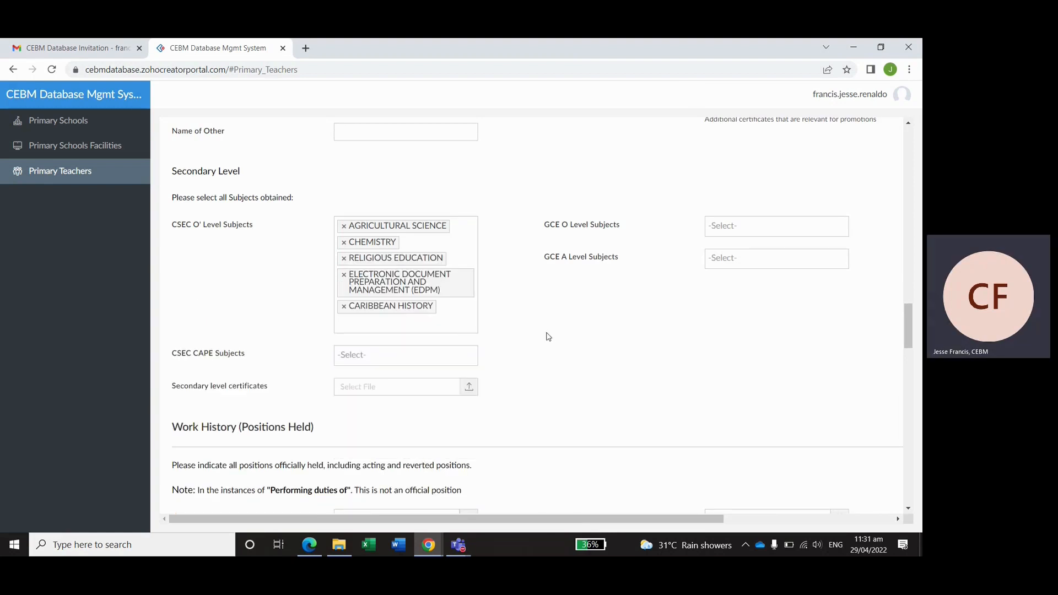
- Select Chemistry, Computer Science and Applied Mathematics as CAPE subjects
{"action": "left_click", "coordinate": [440, 355]}
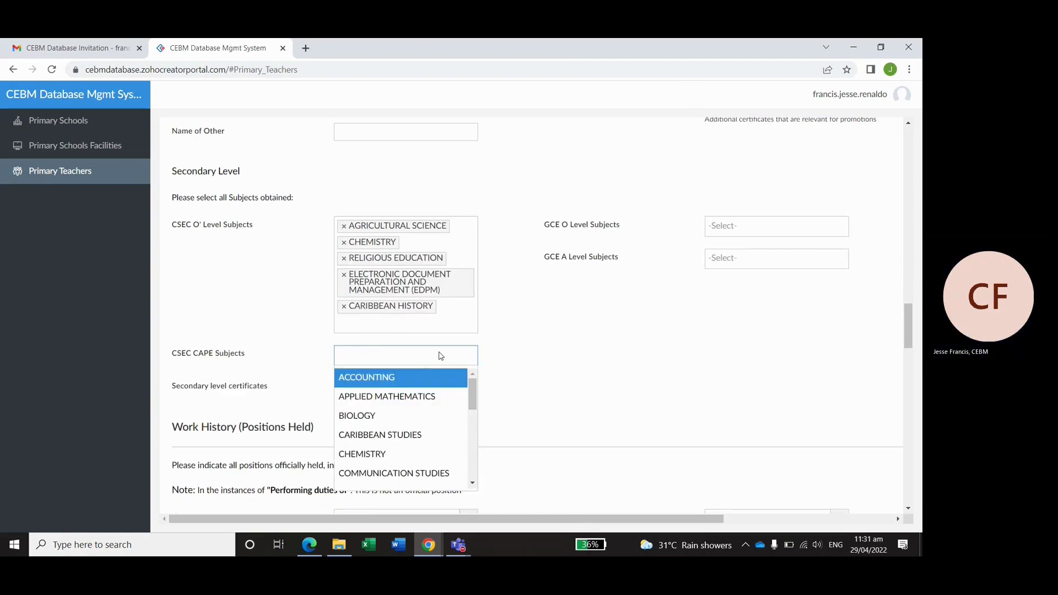
{"action": "left_click", "coordinate": [382, 453]}
{"action": "left_click", "coordinate": [380, 488]}
{"action": "left_click", "coordinate": [405, 427]}
{"action": "left_click", "coordinate": [528, 394]}
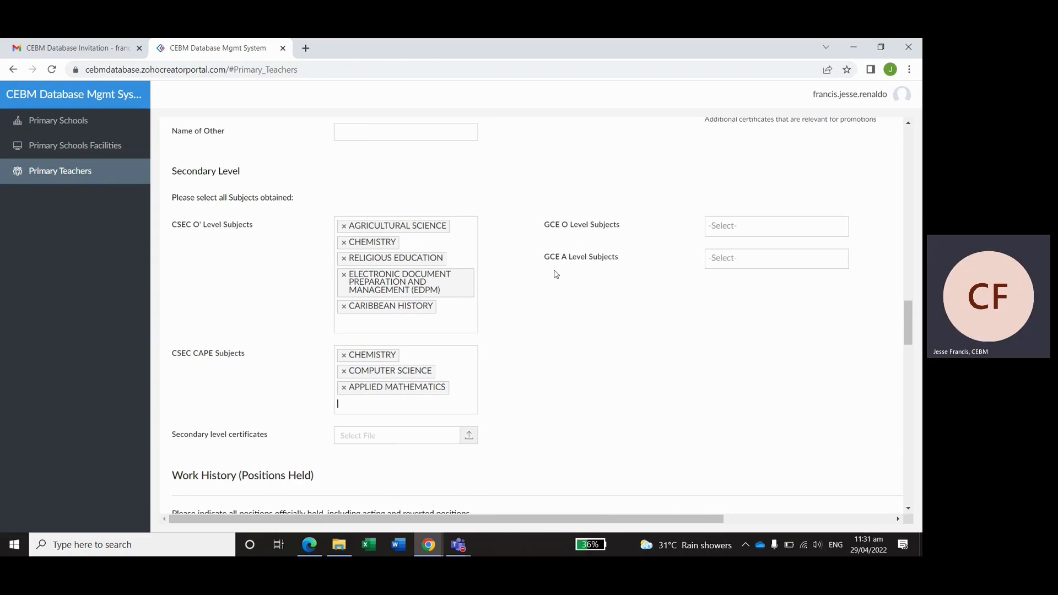
- Attach Secondary_school_Certificates.pdf as the secondary level certificates
{"action": "scroll", "coordinate": [545, 284], "scroll_direction": "down", "scroll_amount": 2}
{"action": "left_click", "coordinate": [469, 316]}
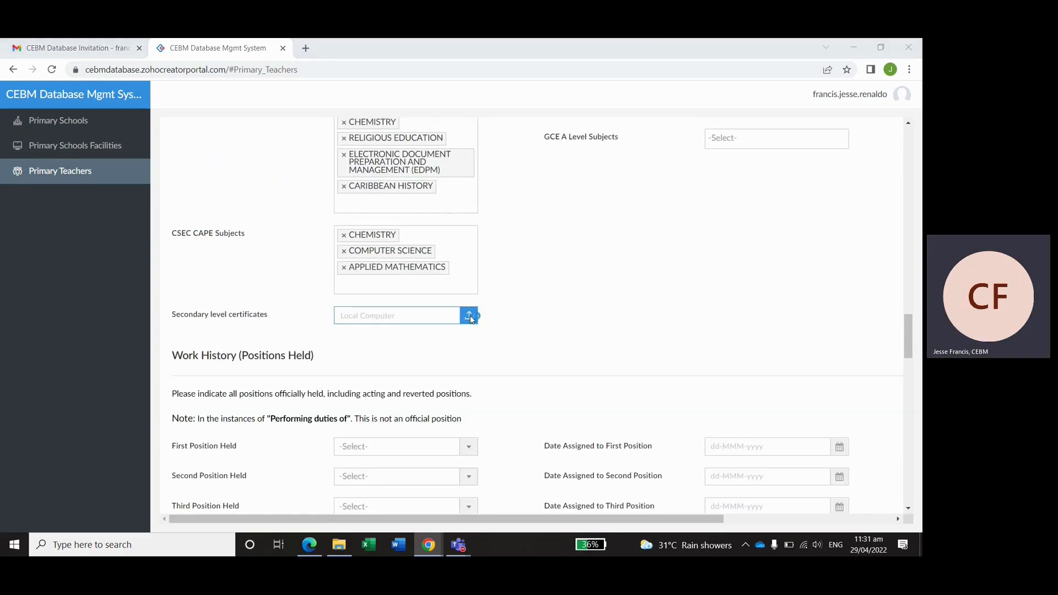
{"action": "left_click", "coordinate": [526, 193]}
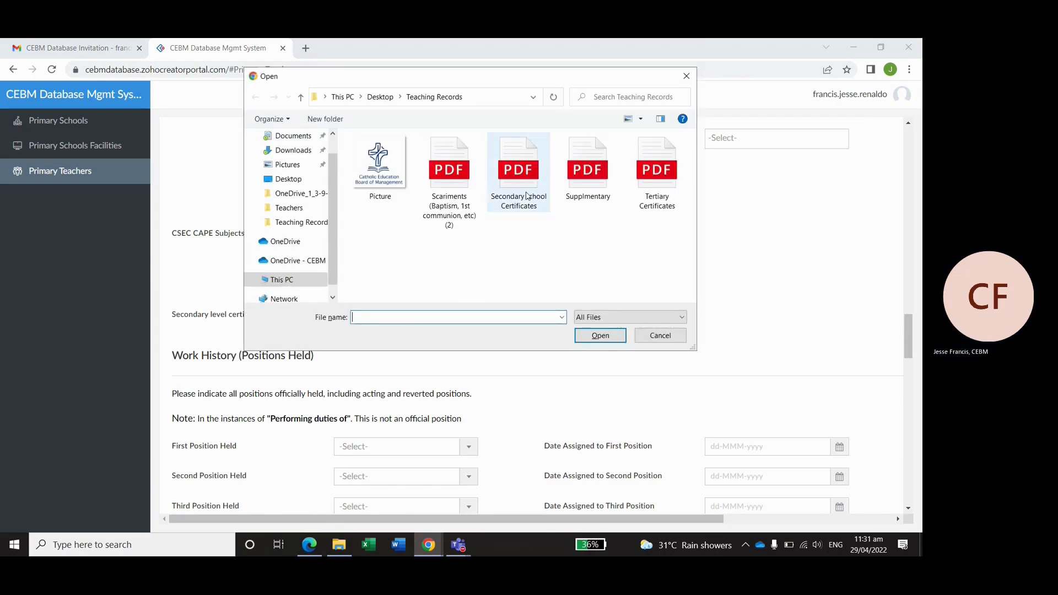
{"action": "left_click", "coordinate": [595, 337]}
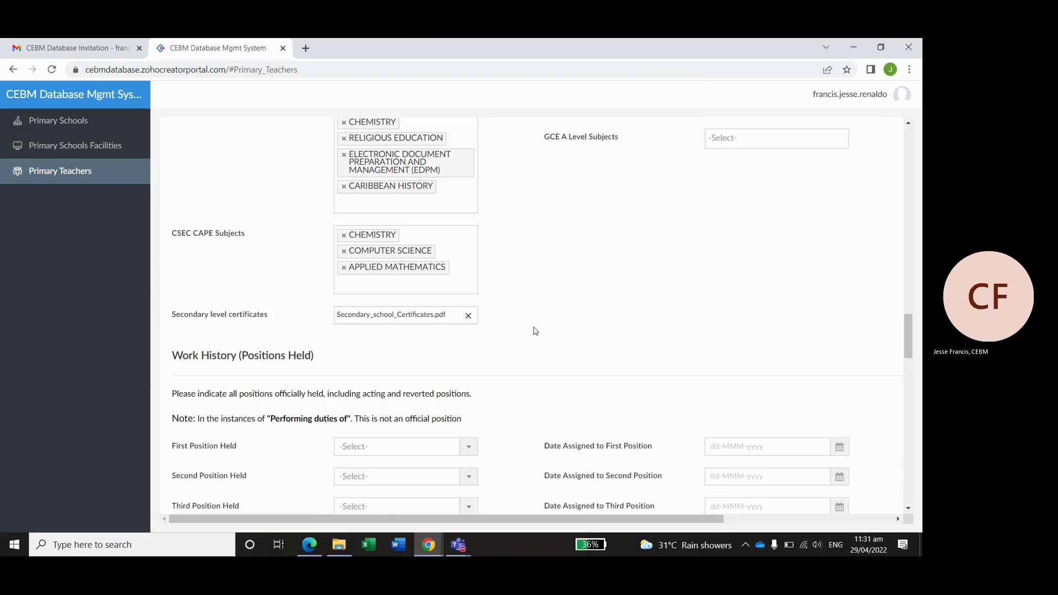
{"action": "scroll", "coordinate": [560, 331], "scroll_direction": "down", "scroll_amount": 5}
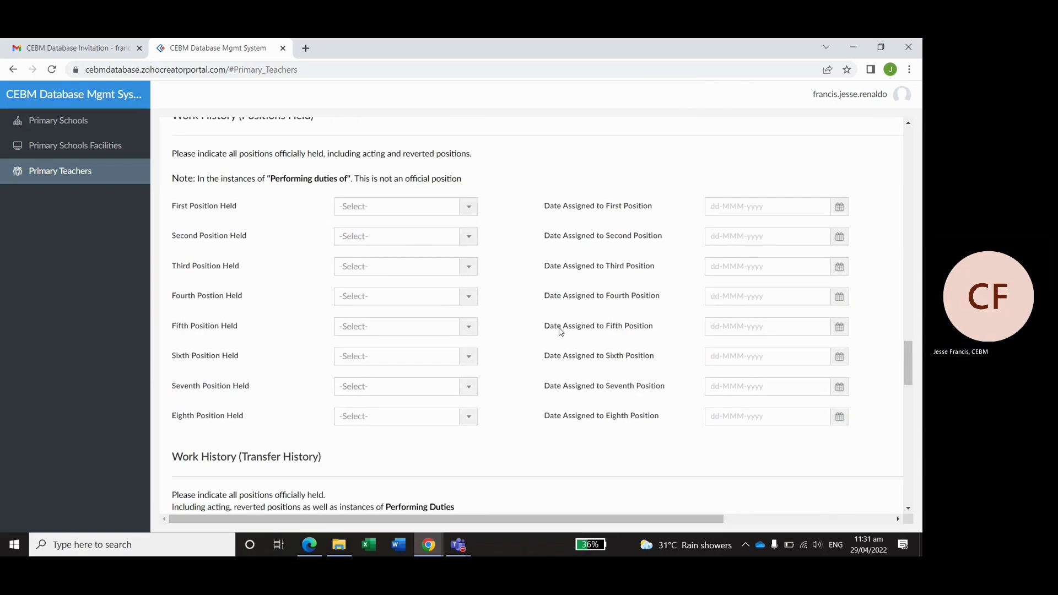
- Set the first position held to Assistant Teacher Primary (ATP)
{"action": "scroll", "coordinate": [560, 330], "scroll_direction": "up", "scroll_amount": 1}
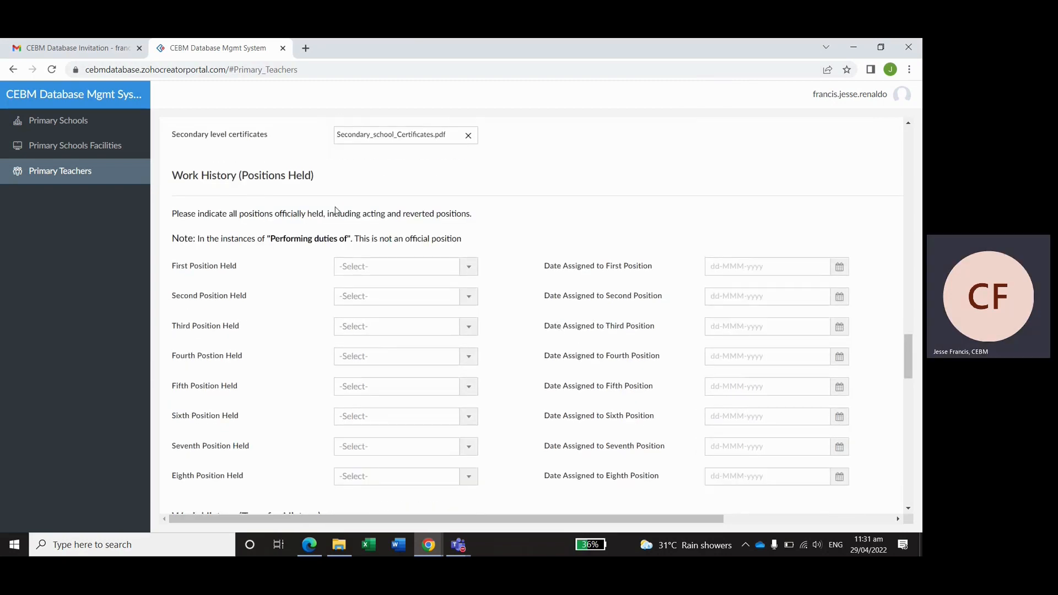
{"action": "left_click", "coordinate": [406, 271]}
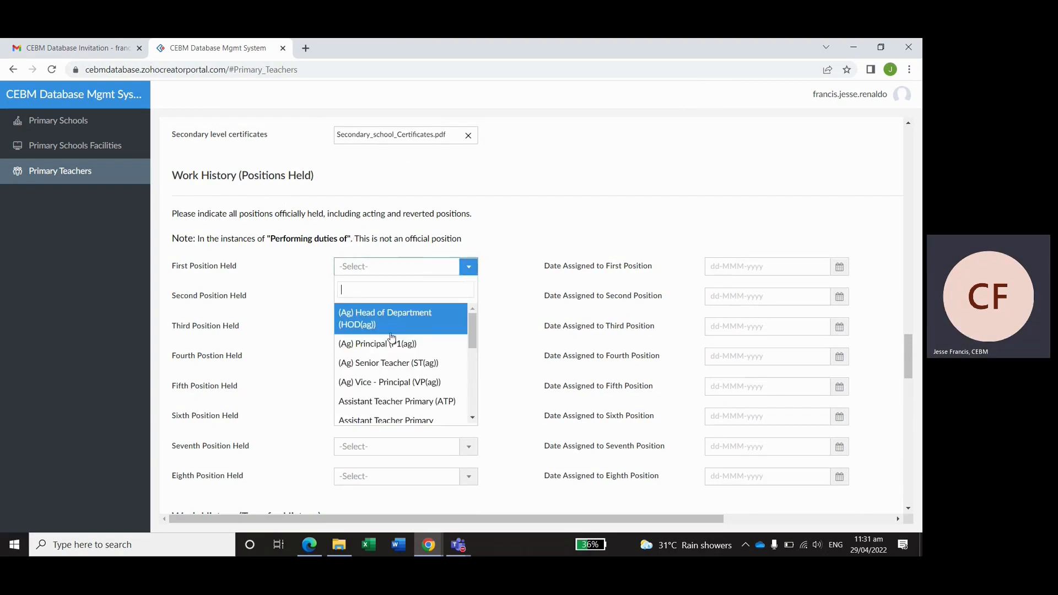
{"action": "scroll", "coordinate": [391, 337], "scroll_direction": "down", "scroll_amount": 5}
{"action": "scroll", "coordinate": [393, 349], "scroll_direction": "up", "scroll_amount": 5}
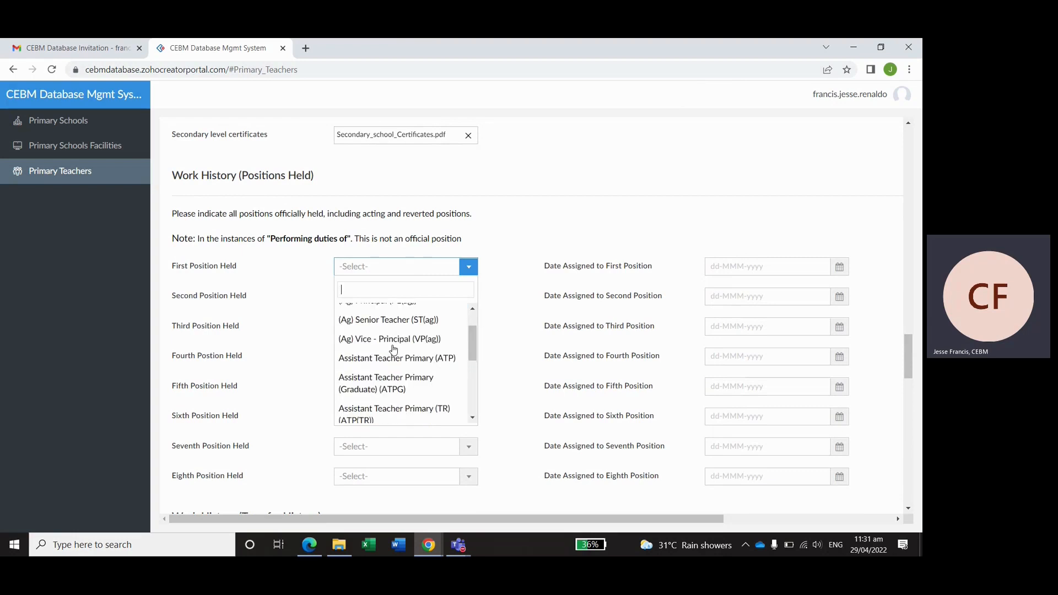
{"action": "left_click", "coordinate": [402, 362]}
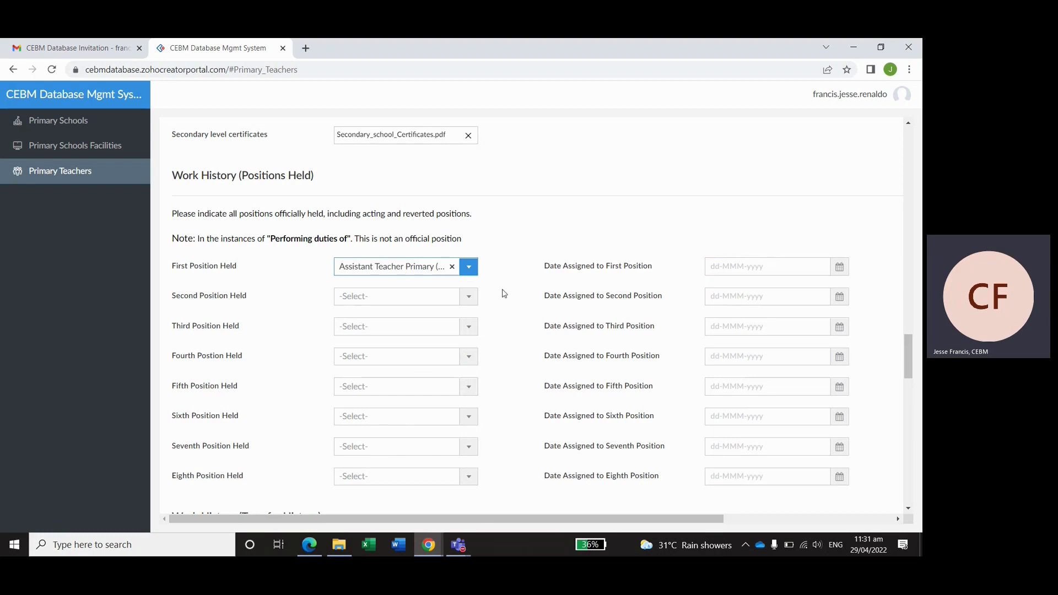
- Set the second and third positions held to Teacher (T1) and Senior Teacher (ST)
{"action": "left_click", "coordinate": [468, 297]}
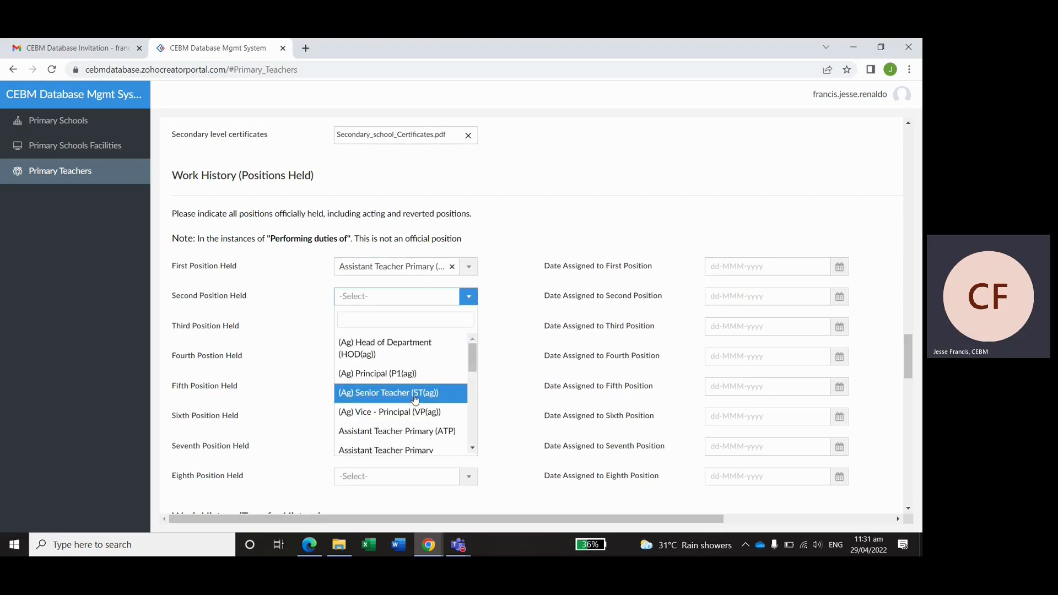
{"action": "scroll", "coordinate": [415, 400], "scroll_direction": "down", "scroll_amount": 3}
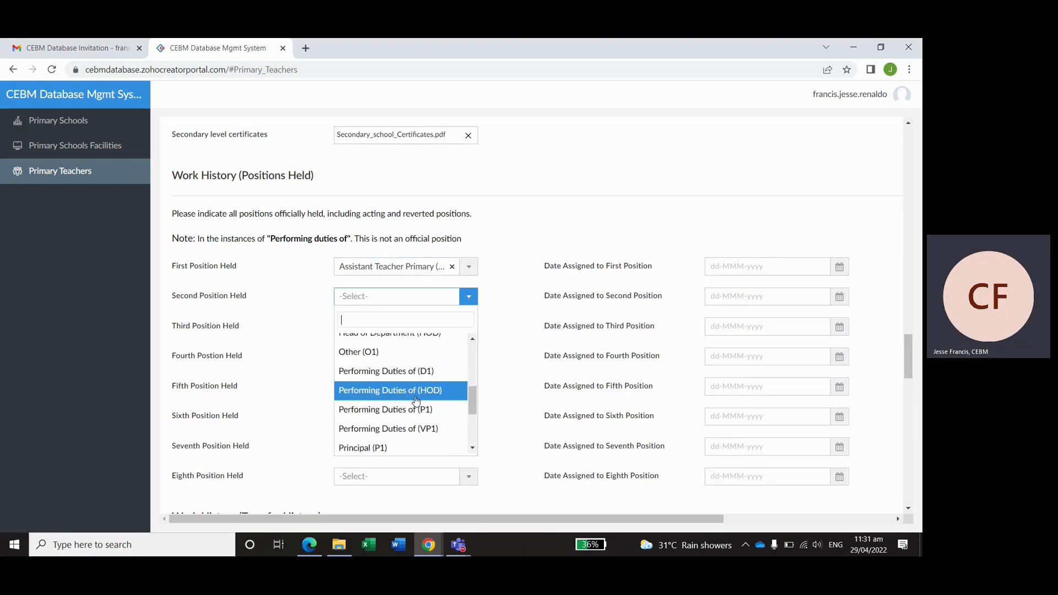
{"action": "scroll", "coordinate": [414, 399], "scroll_direction": "up", "scroll_amount": 5}
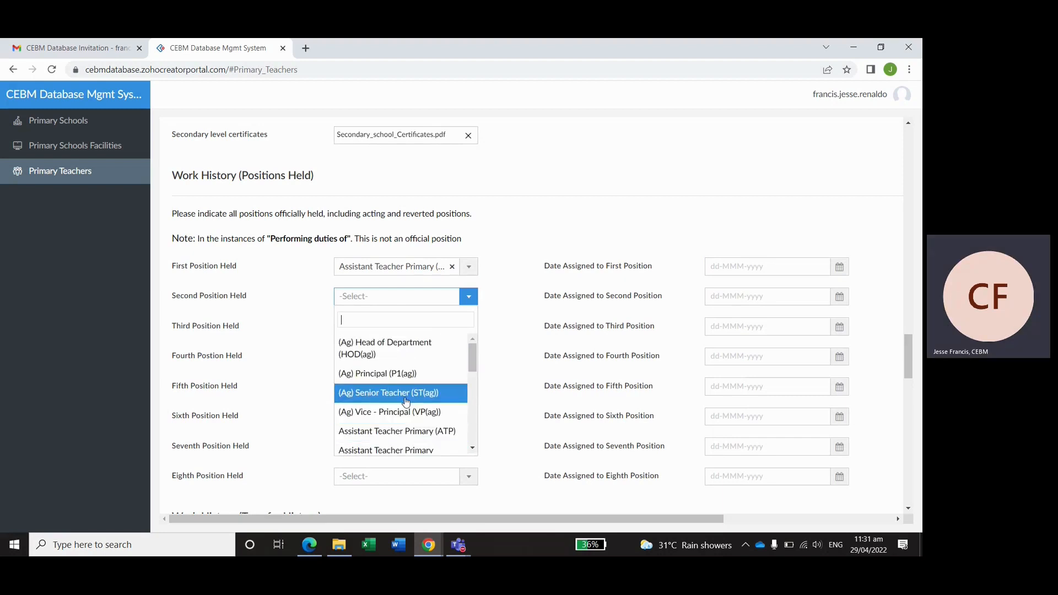
{"action": "type", "text": "teac"}
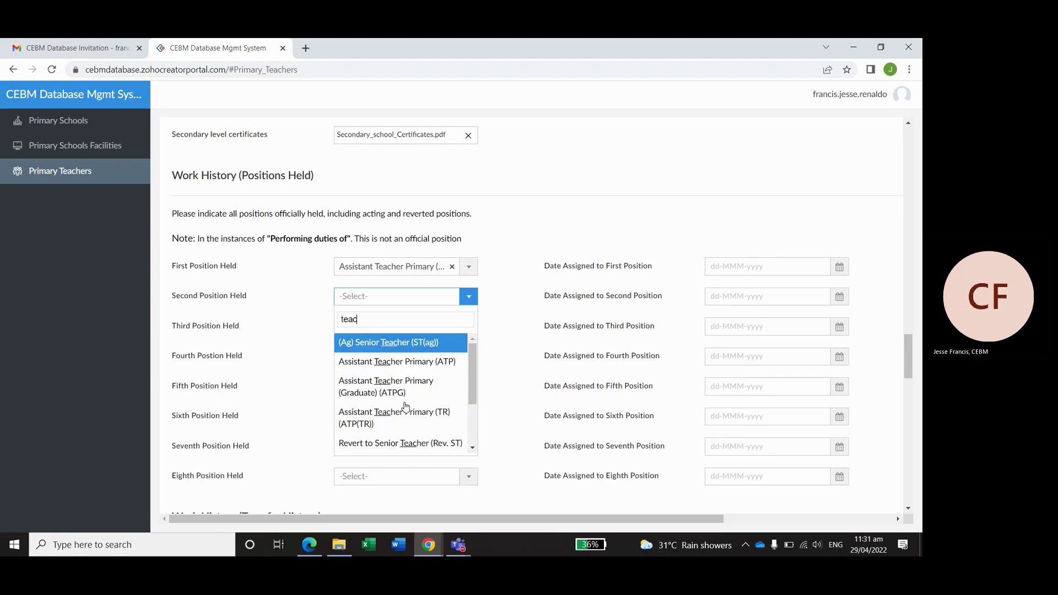
{"action": "scroll", "coordinate": [405, 405], "scroll_direction": "down", "scroll_amount": 3}
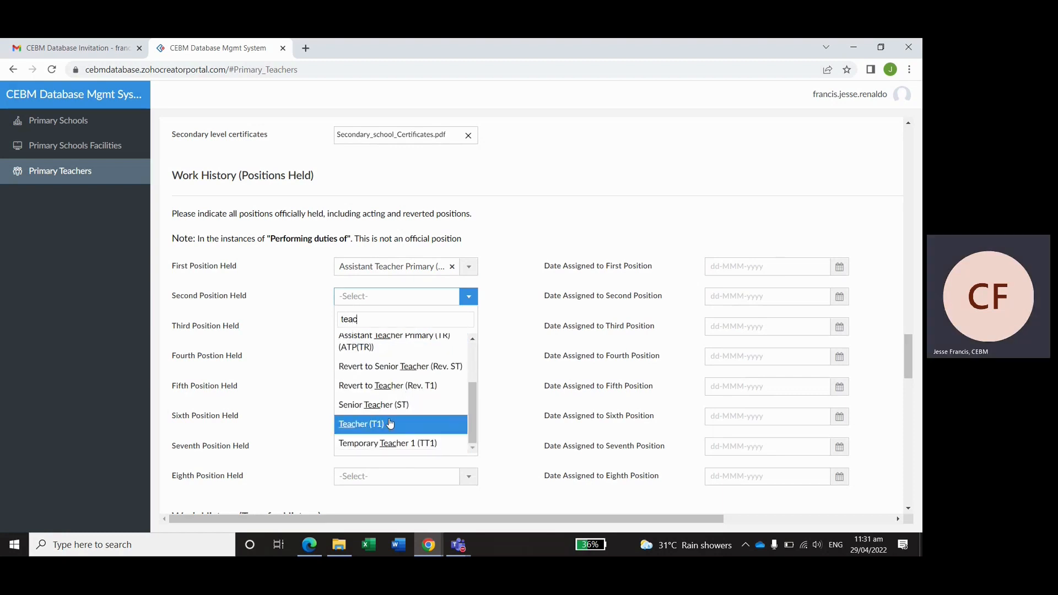
{"action": "left_click", "coordinate": [397, 425]}
{"action": "left_click", "coordinate": [468, 328]}
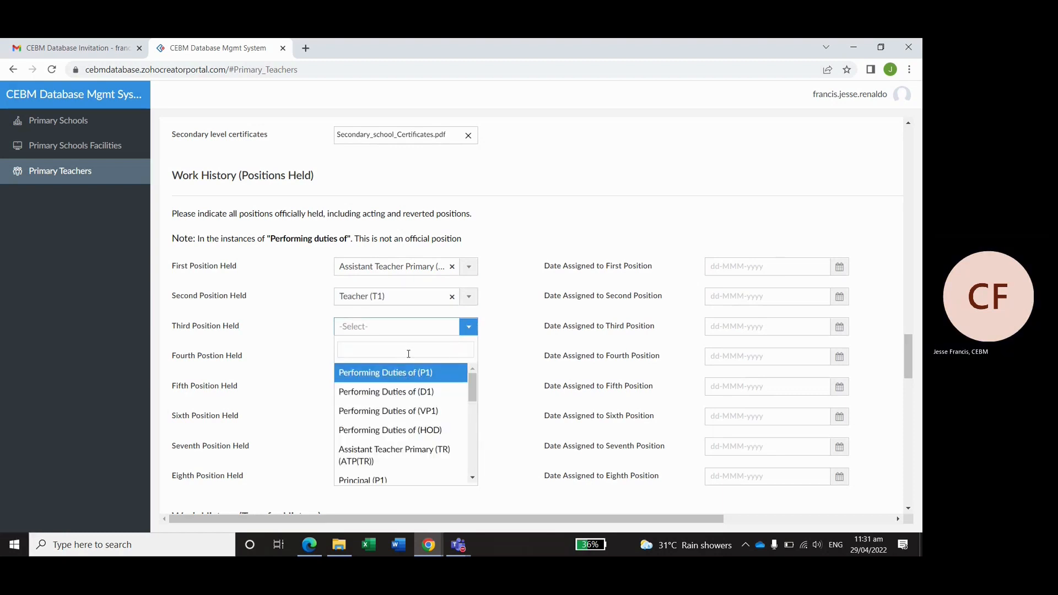
{"action": "type", "text": "sen"}
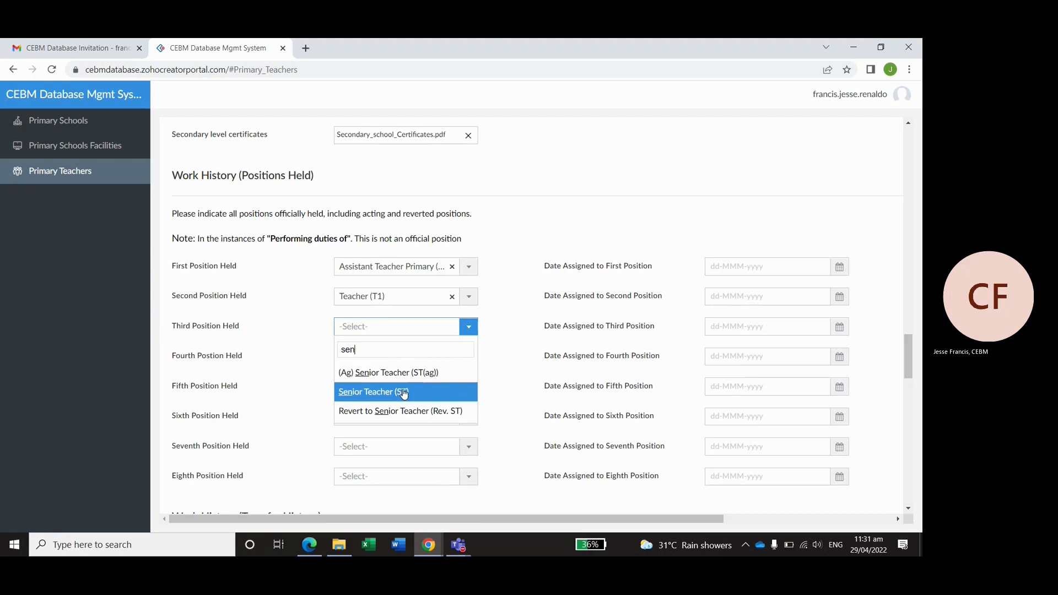
{"action": "left_click", "coordinate": [403, 391]}
{"action": "scroll", "coordinate": [537, 333], "scroll_direction": "down", "scroll_amount": 1}
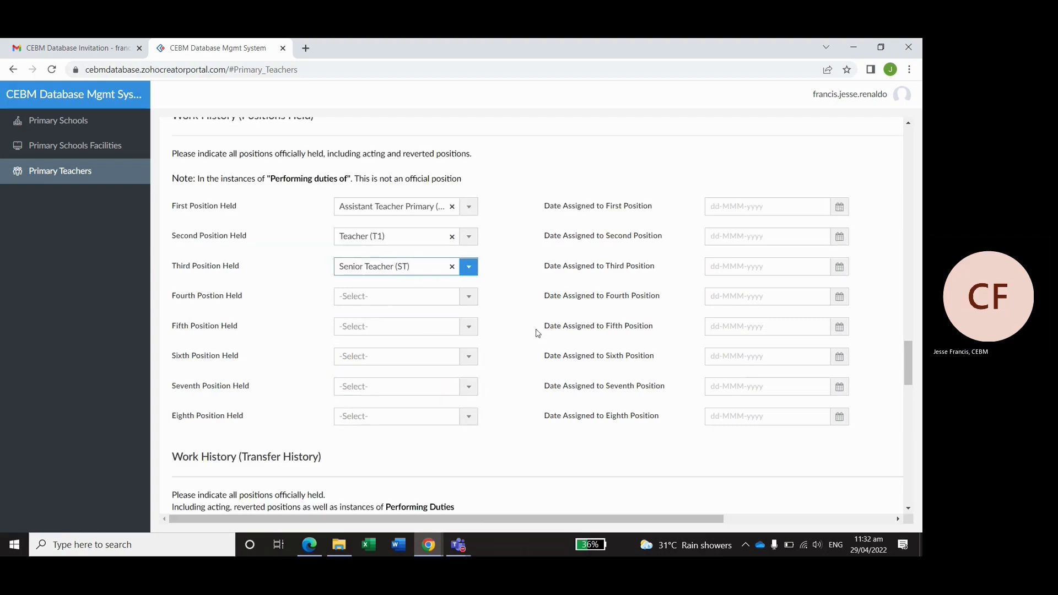
{"action": "scroll", "coordinate": [537, 333], "scroll_direction": "down", "scroll_amount": 5}
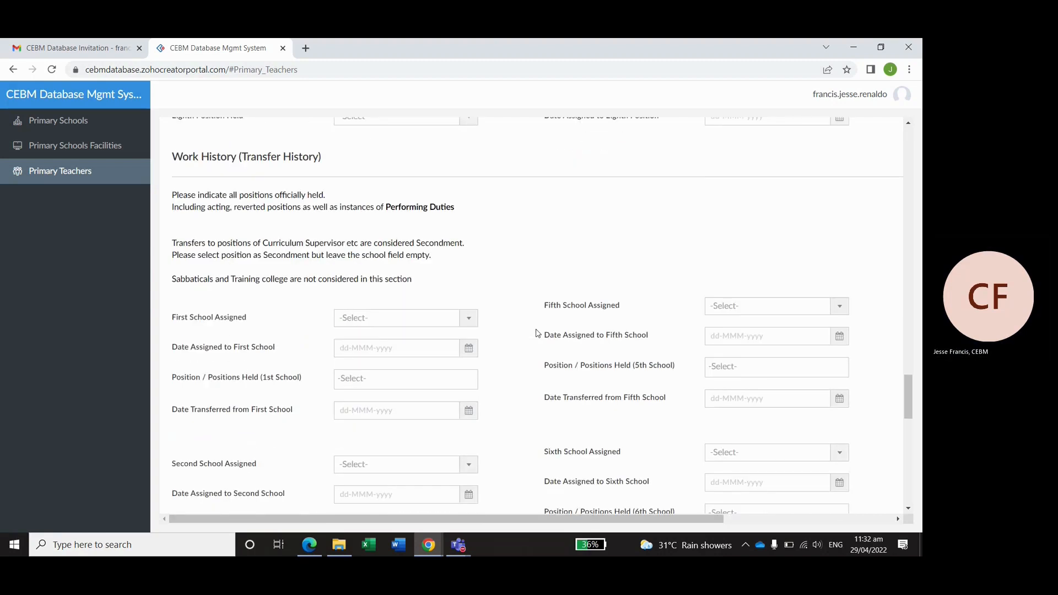
{"action": "scroll", "coordinate": [537, 333], "scroll_direction": "up", "scroll_amount": 4}
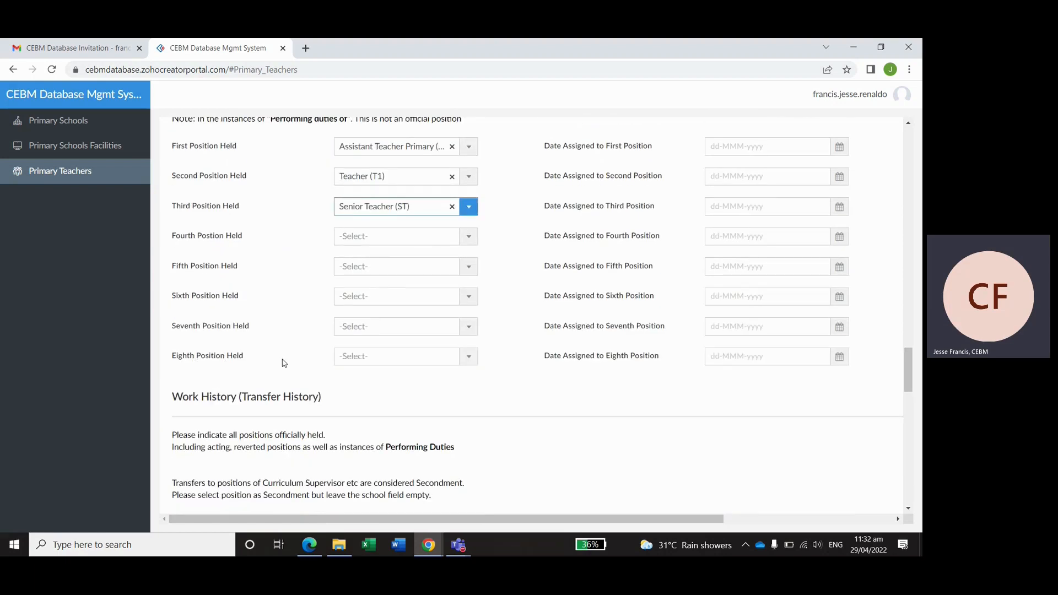
{"action": "left_click", "coordinate": [498, 295]}
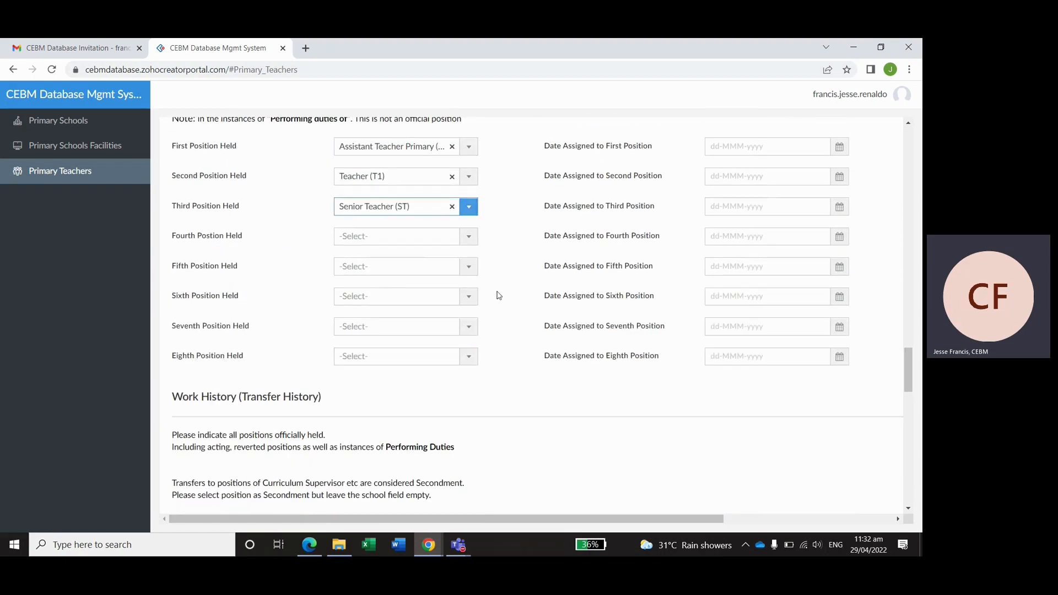
- Set the eighth position held to Principal (P1)
{"action": "left_click", "coordinate": [469, 358]}
{"action": "type", "text": "pri"}
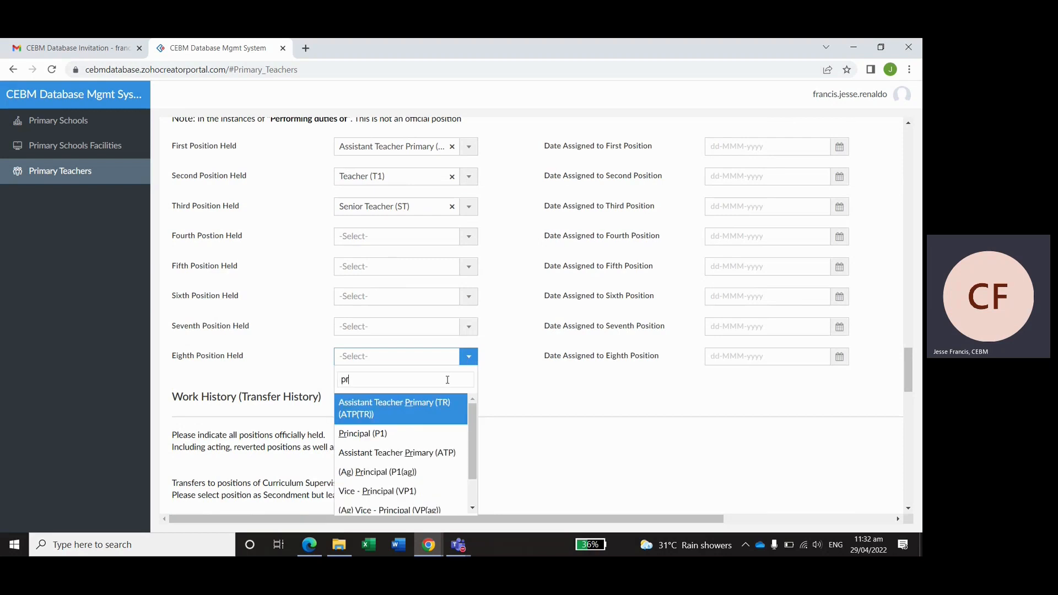
{"action": "left_click", "coordinate": [405, 432]}
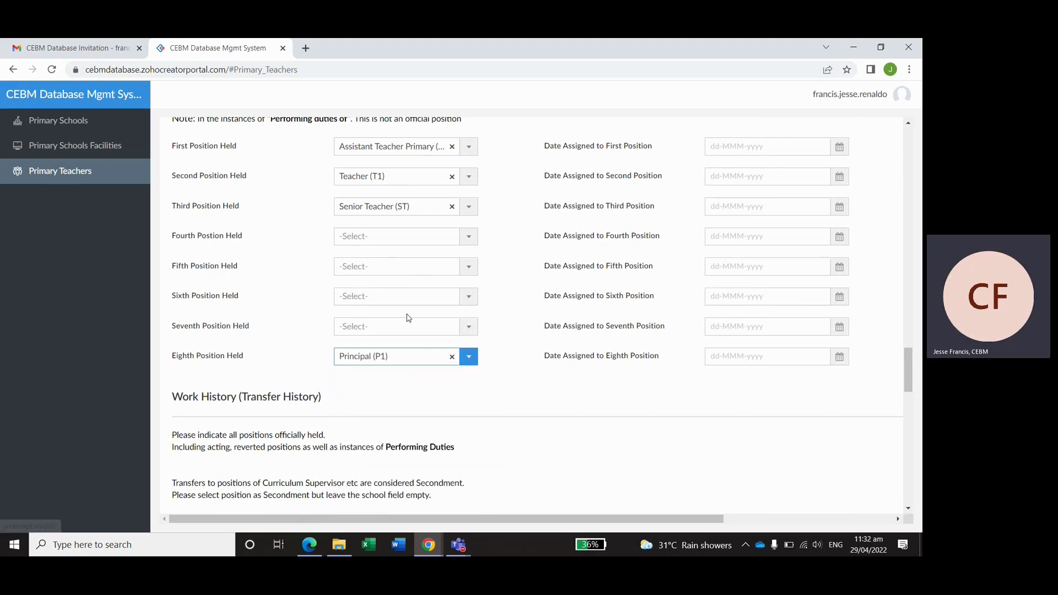
{"action": "left_click", "coordinate": [538, 301]}
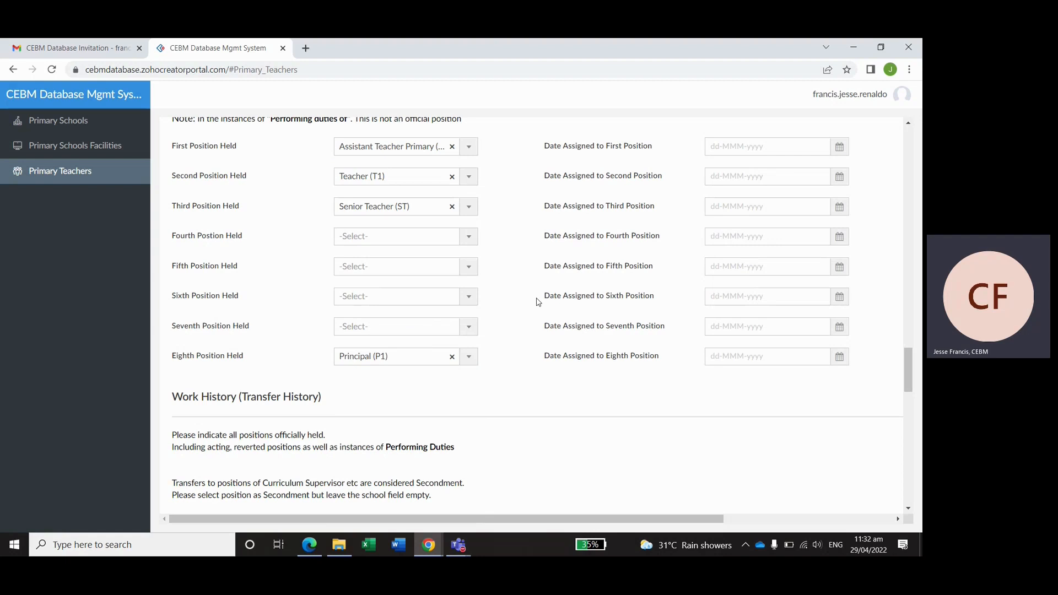
{"action": "scroll", "coordinate": [504, 320], "scroll_direction": "down", "scroll_amount": 3}
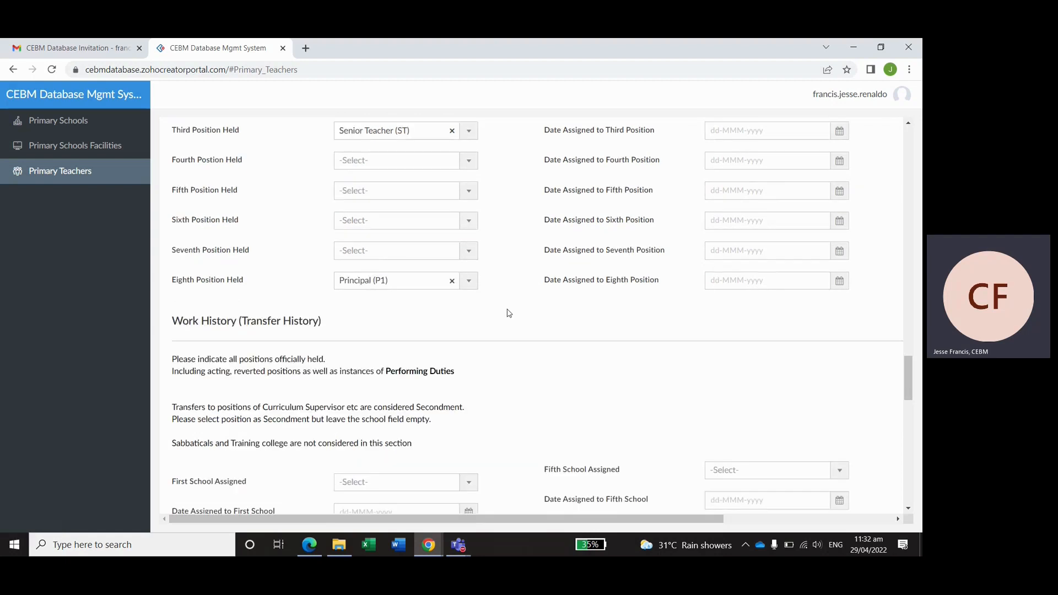
{"action": "scroll", "coordinate": [503, 329], "scroll_direction": "down", "scroll_amount": 2}
{"action": "scroll", "coordinate": [503, 329], "scroll_direction": "up", "scroll_amount": 1}
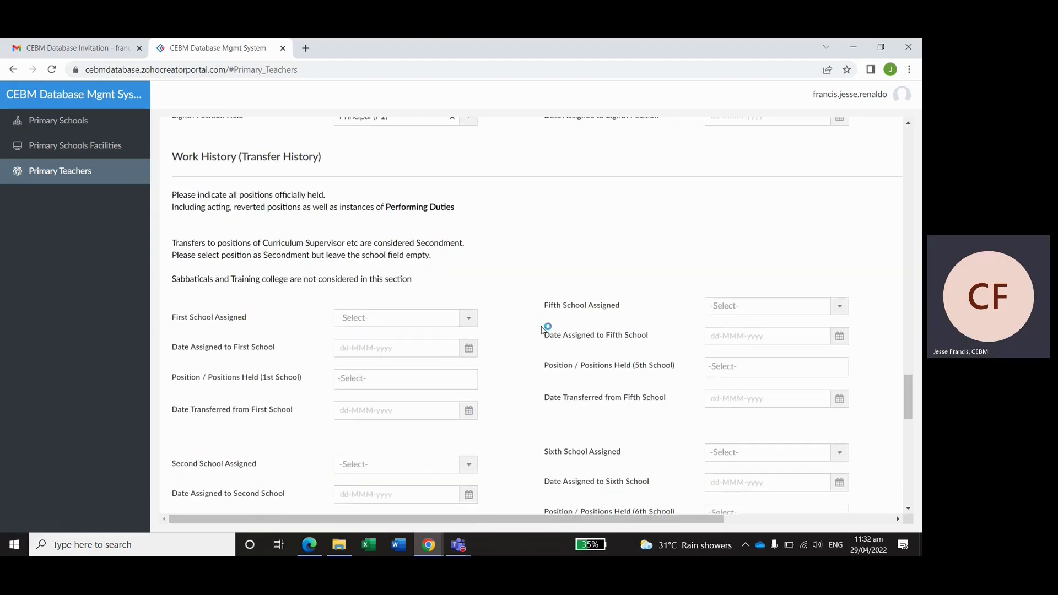
- Set the first school assigned to Arima Boys' R.C. with assigned date 06-Feb-2019
{"action": "scroll", "coordinate": [545, 328], "scroll_direction": "down", "scroll_amount": 1}
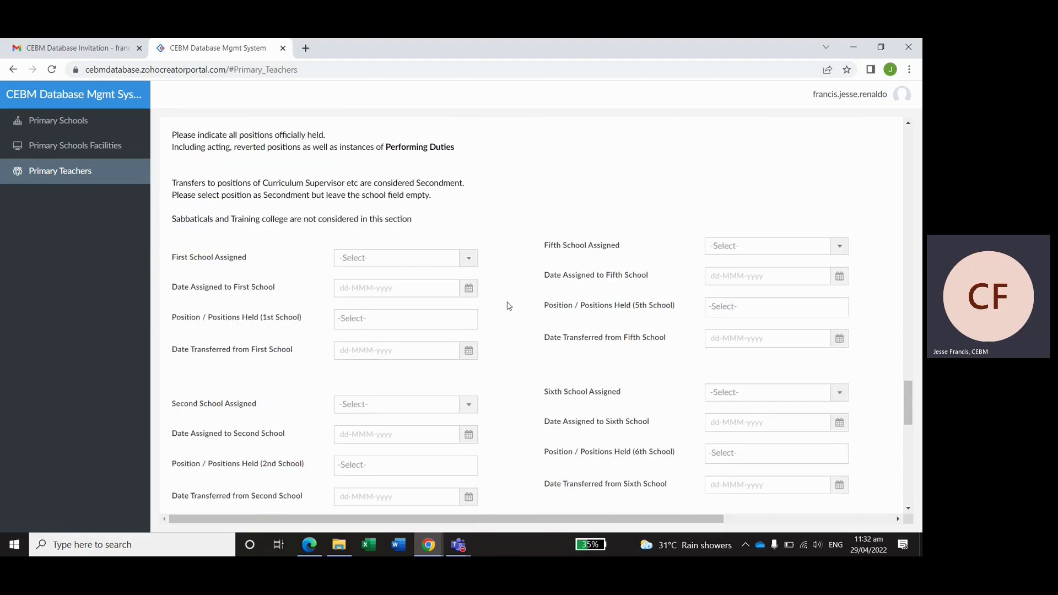
{"action": "left_click", "coordinate": [470, 257]}
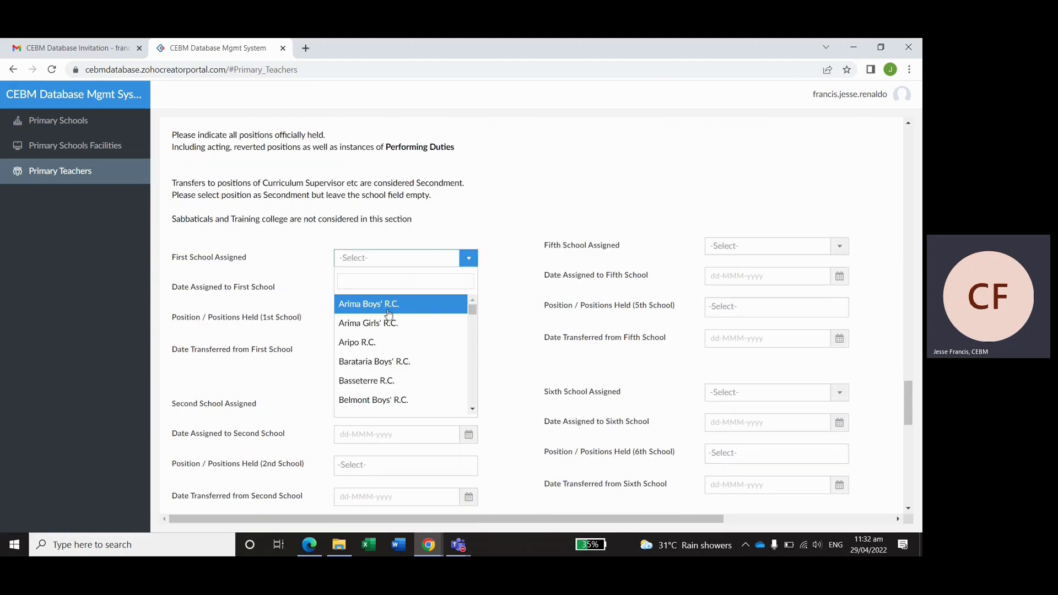
{"action": "left_click", "coordinate": [396, 304]}
{"action": "left_click", "coordinate": [418, 288]}
{"action": "left_click", "coordinate": [388, 313]}
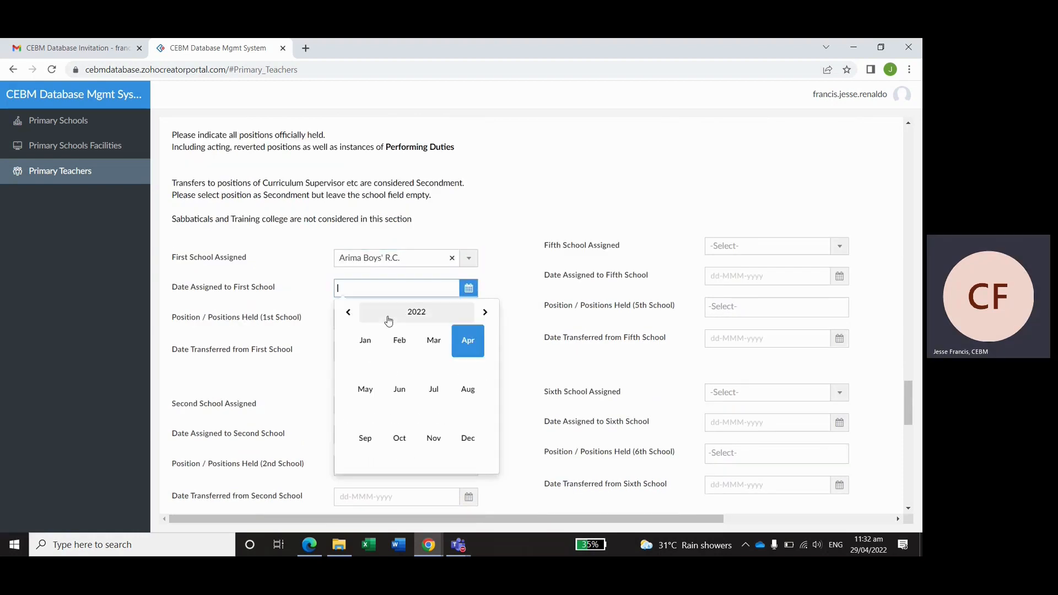
{"action": "left_click", "coordinate": [349, 313]}
{"action": "left_click", "coordinate": [349, 313]}
{"action": "left_click", "coordinate": [350, 313]}
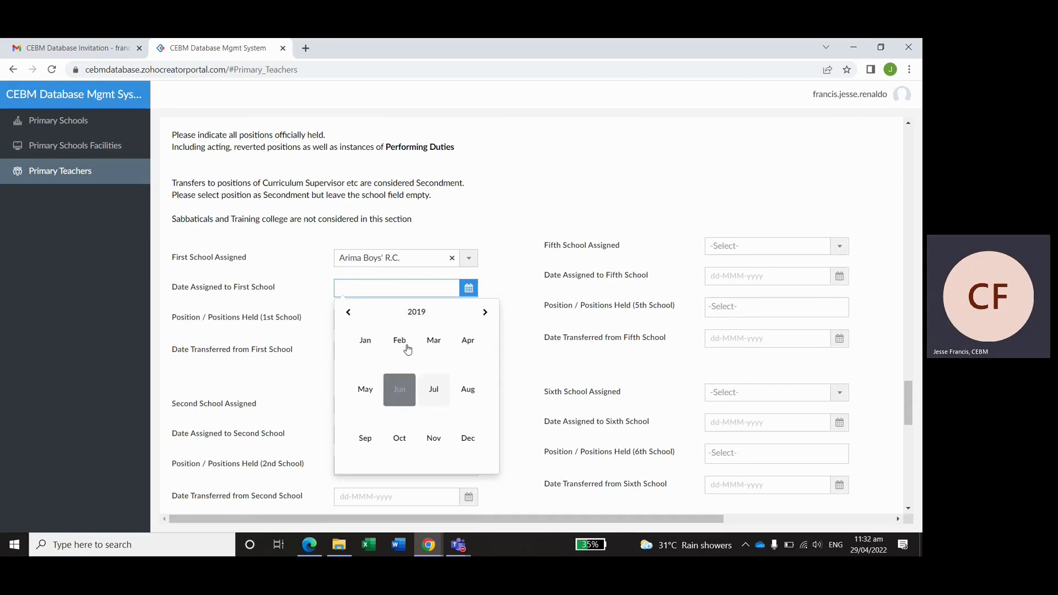
{"action": "left_click", "coordinate": [397, 340]}
{"action": "left_click", "coordinate": [415, 377]}
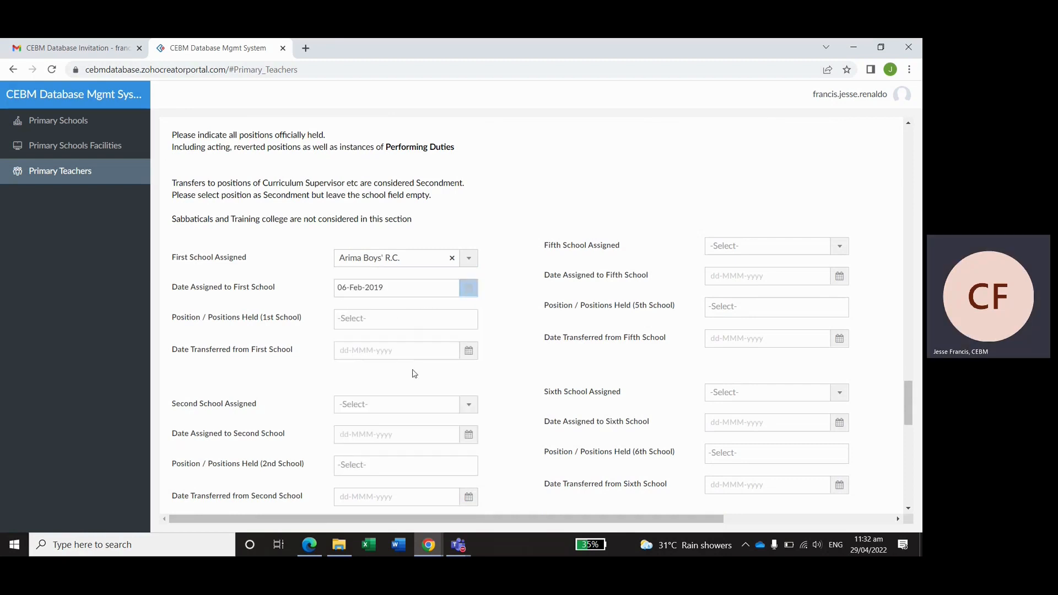
- Add ATP (Assistant Teacher Primary) and Teacher (T1) as positions held at the first school
{"action": "left_click", "coordinate": [401, 325]}
{"action": "scroll", "coordinate": [405, 400], "scroll_direction": "down", "scroll_amount": 3}
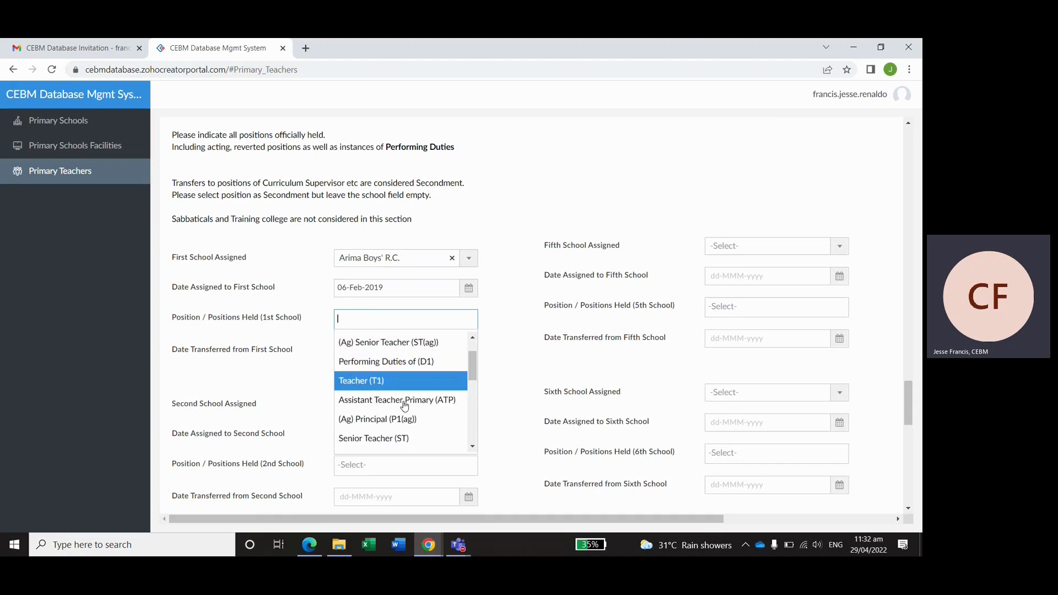
{"action": "left_click", "coordinate": [401, 380]}
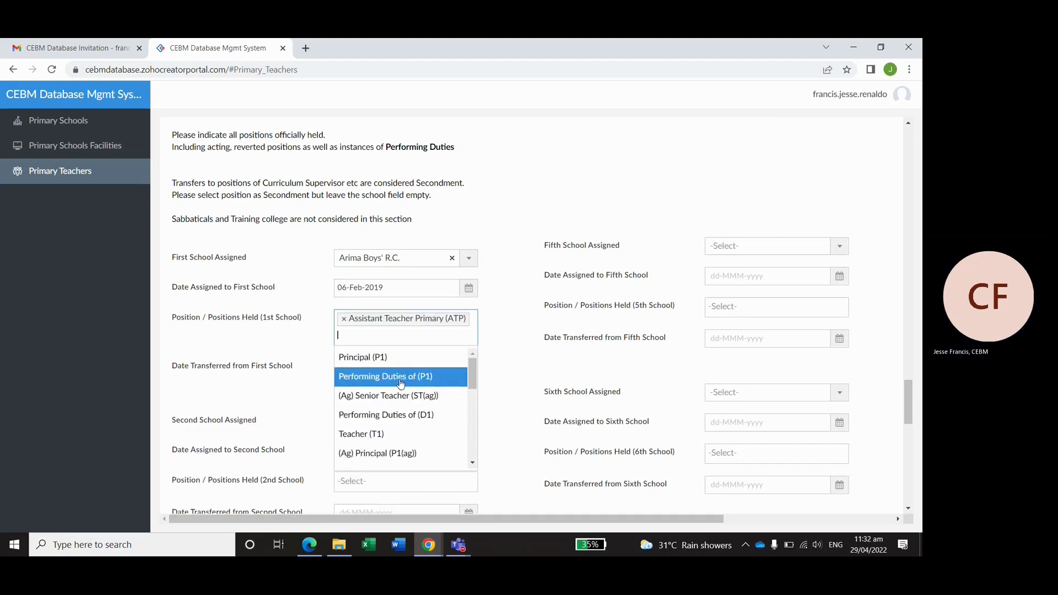
{"action": "left_click", "coordinate": [375, 434]}
{"action": "left_click", "coordinate": [505, 323]}
- Set the first school's transfer date to 10-Feb-2022
{"action": "scroll", "coordinate": [474, 325], "scroll_direction": "down", "scroll_amount": 1}
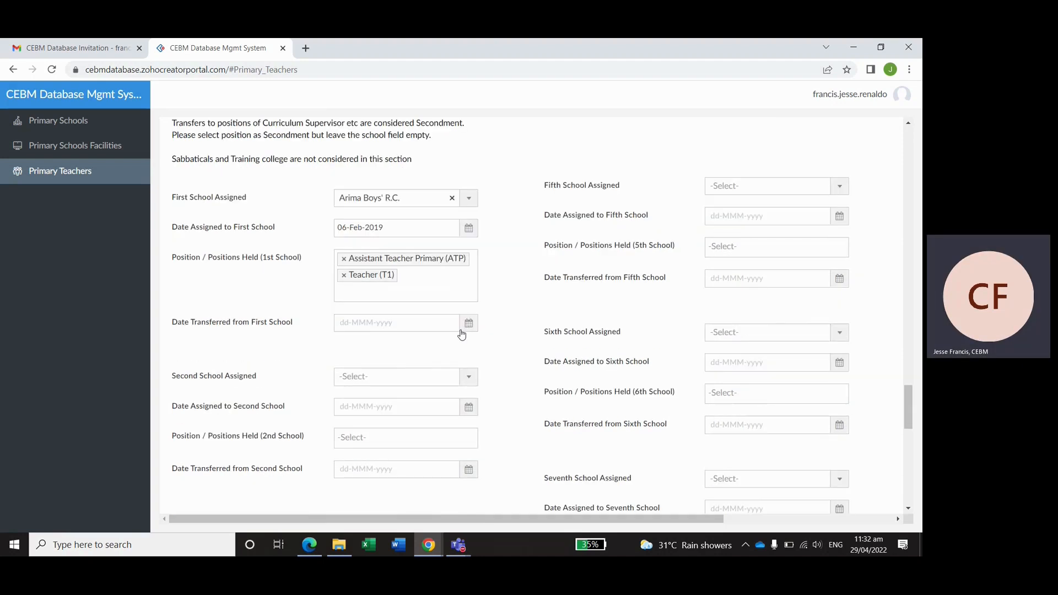
{"action": "left_click", "coordinate": [468, 325]}
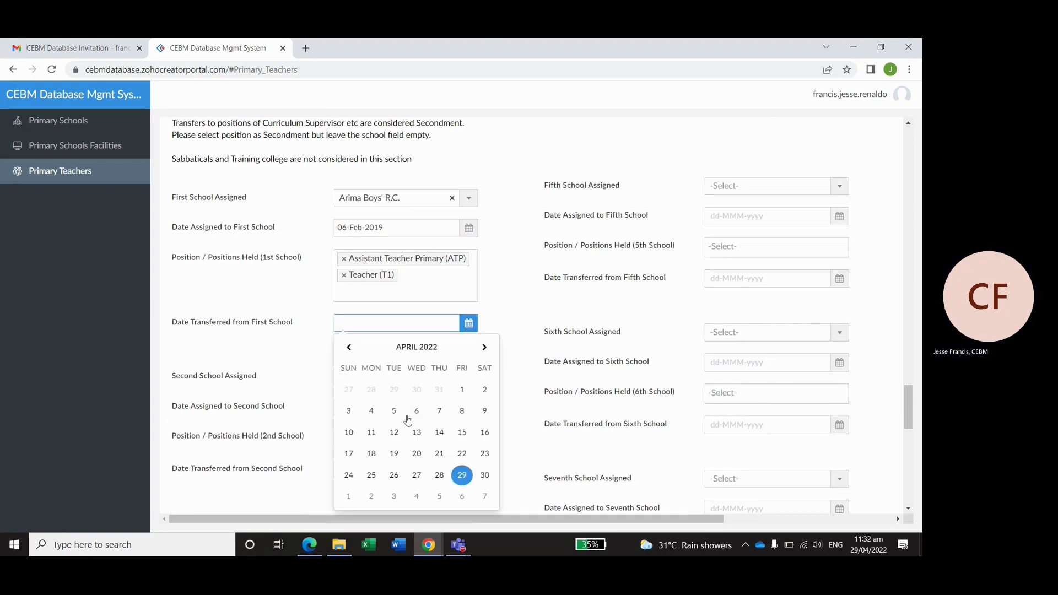
{"action": "left_click", "coordinate": [348, 347]}
{"action": "left_click", "coordinate": [348, 347]}
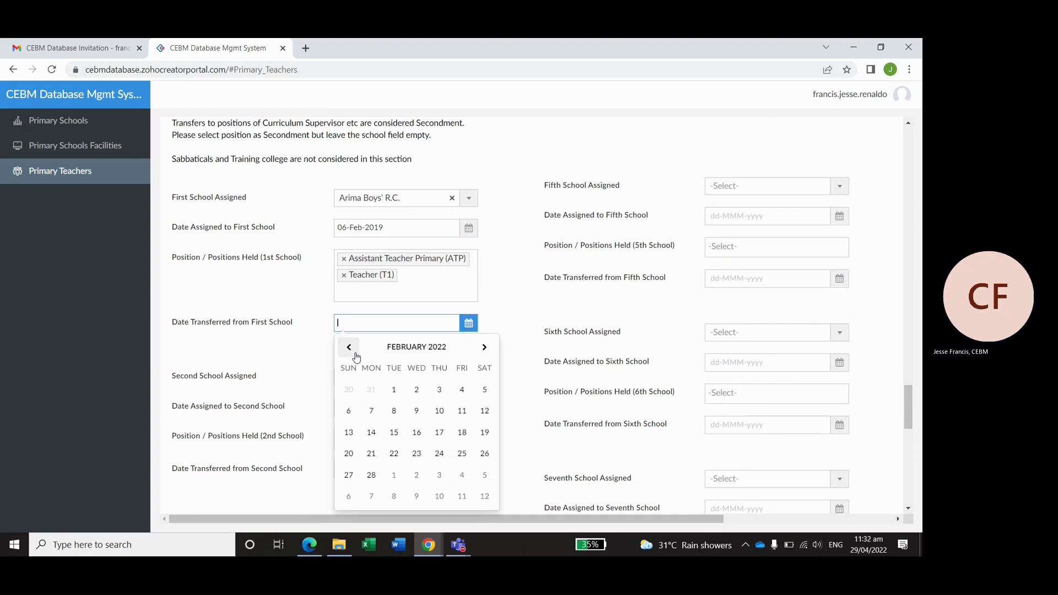
{"action": "left_click", "coordinate": [439, 411]}
{"action": "scroll", "coordinate": [522, 318], "scroll_direction": "down", "scroll_amount": 2}
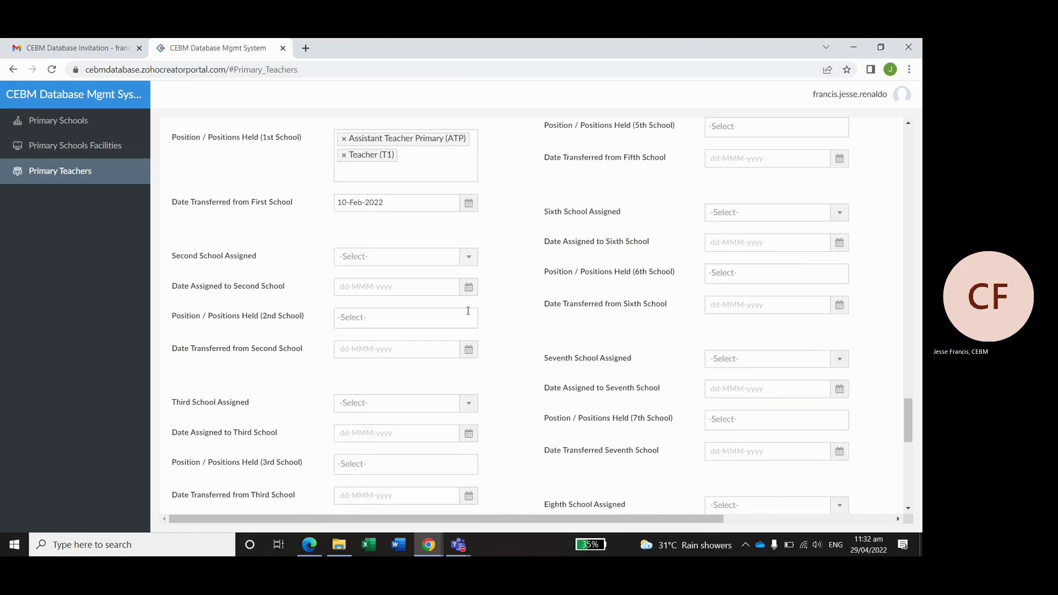
- Search 'non' and select Non CEBM School as the second school assigned
{"action": "left_click", "coordinate": [447, 261]}
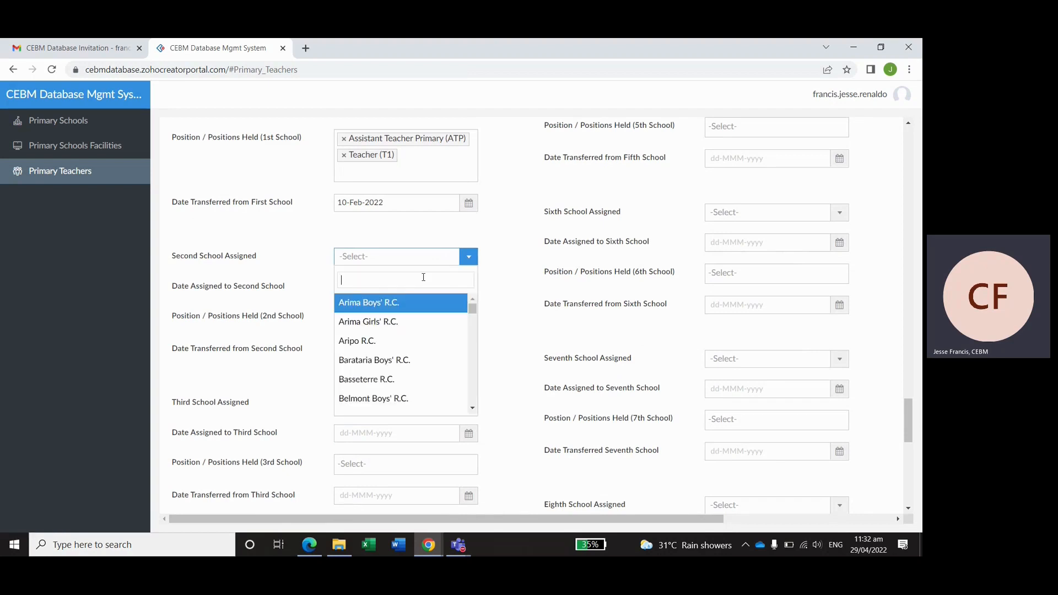
{"action": "type", "text": "non"}
{"action": "left_click", "coordinate": [418, 300]}
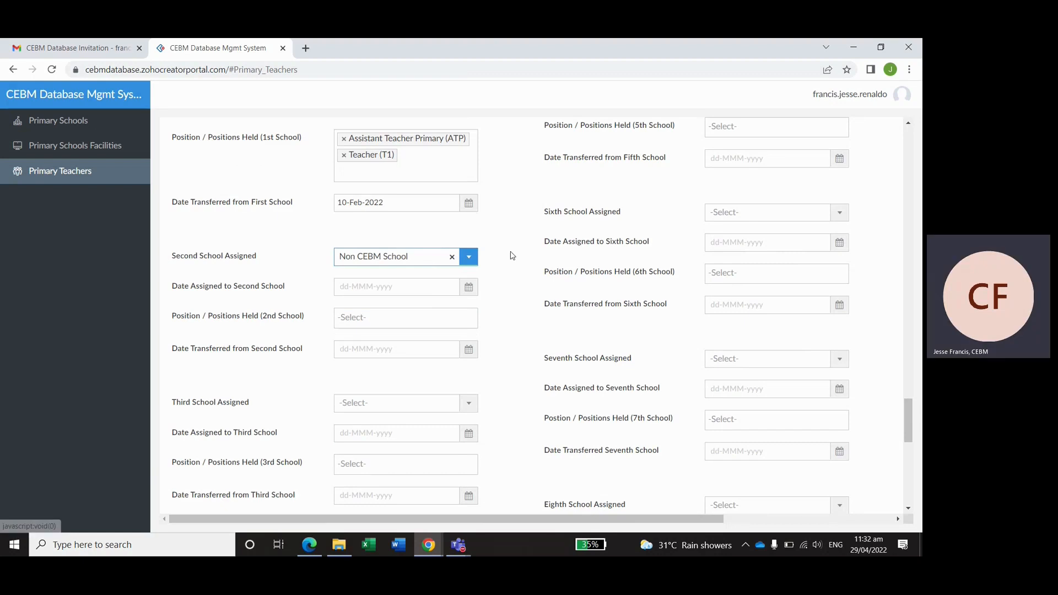
{"action": "scroll", "coordinate": [512, 255], "scroll_direction": "up", "scroll_amount": 1}
{"action": "scroll", "coordinate": [512, 255], "scroll_direction": "up", "scroll_amount": 1}
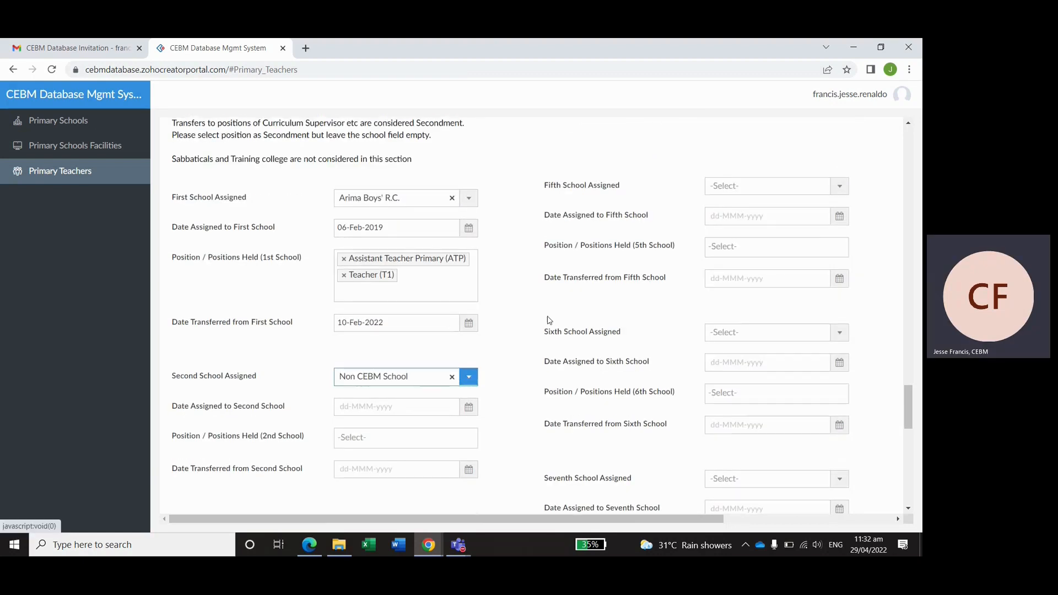
{"action": "scroll", "coordinate": [515, 304], "scroll_direction": "down", "scroll_amount": 1}
{"action": "scroll", "coordinate": [515, 304], "scroll_direction": "down", "scroll_amount": 5}
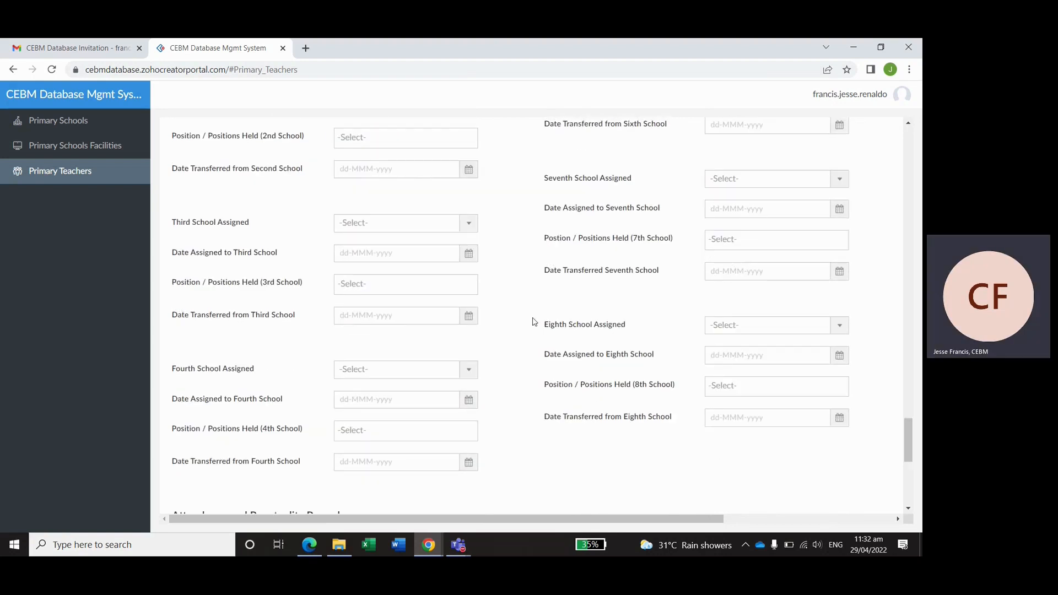
{"action": "scroll", "coordinate": [533, 312], "scroll_direction": "down", "scroll_amount": 2}
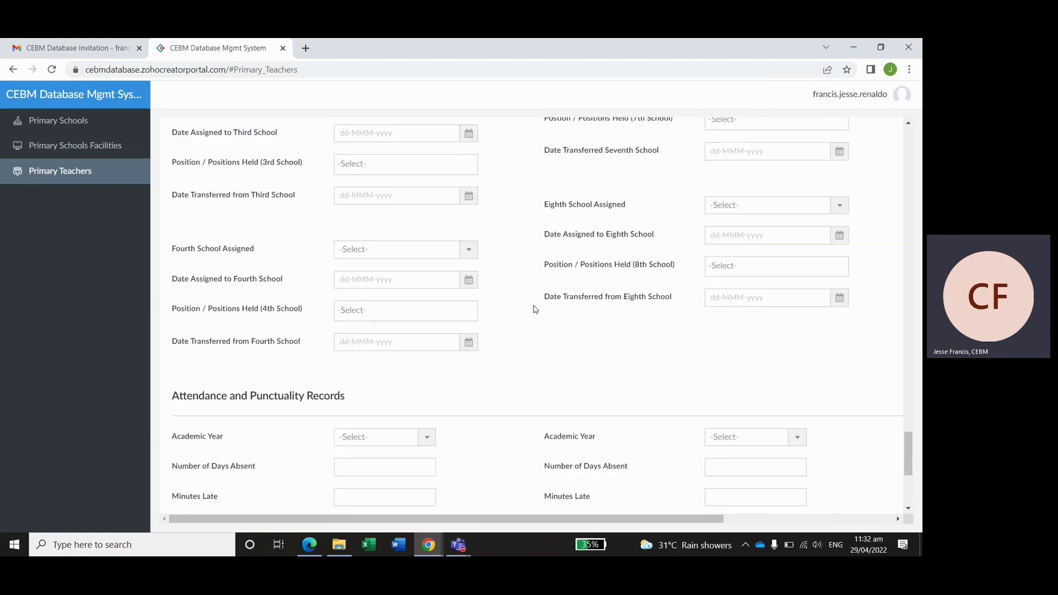
{"action": "scroll", "coordinate": [533, 303], "scroll_direction": "down", "scroll_amount": 4}
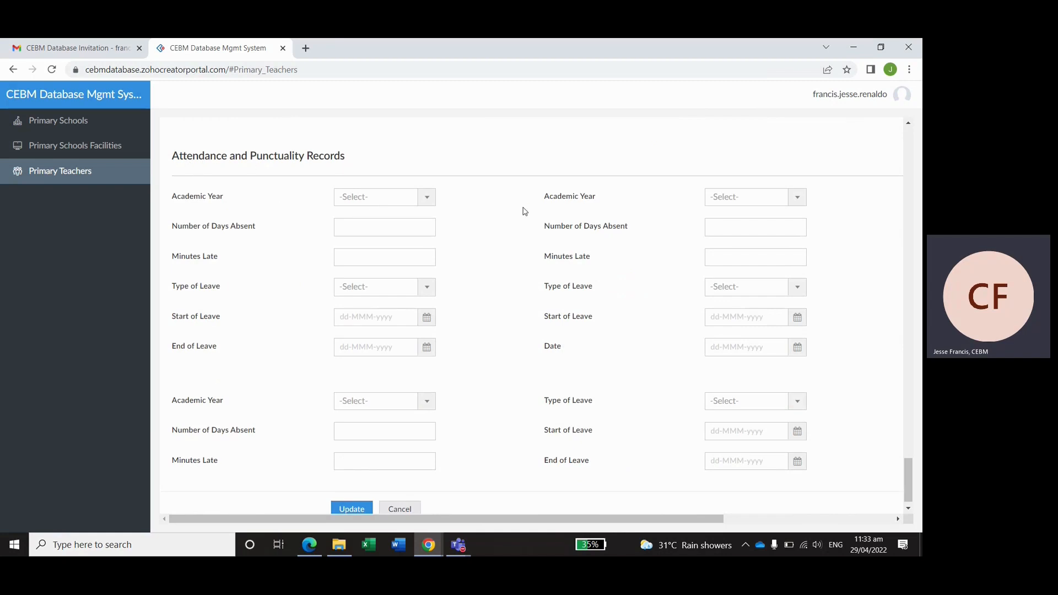
- Set the first attendance entry's academic year to 2022, leaving the leave type unselected
{"action": "scroll", "coordinate": [524, 211], "scroll_direction": "down", "scroll_amount": 1}
{"action": "left_click", "coordinate": [421, 180]}
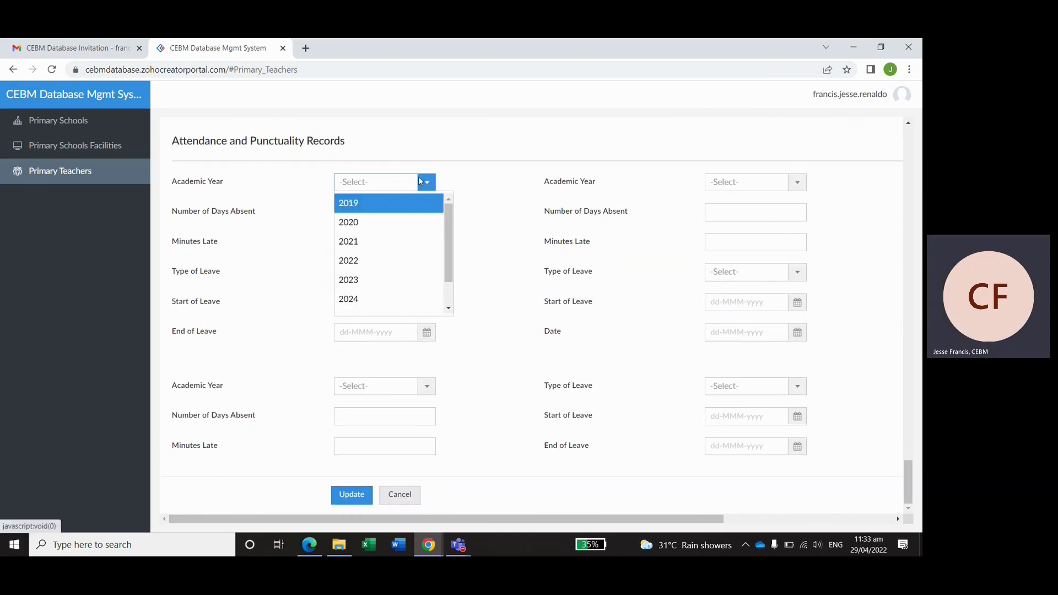
{"action": "left_click", "coordinate": [367, 260]}
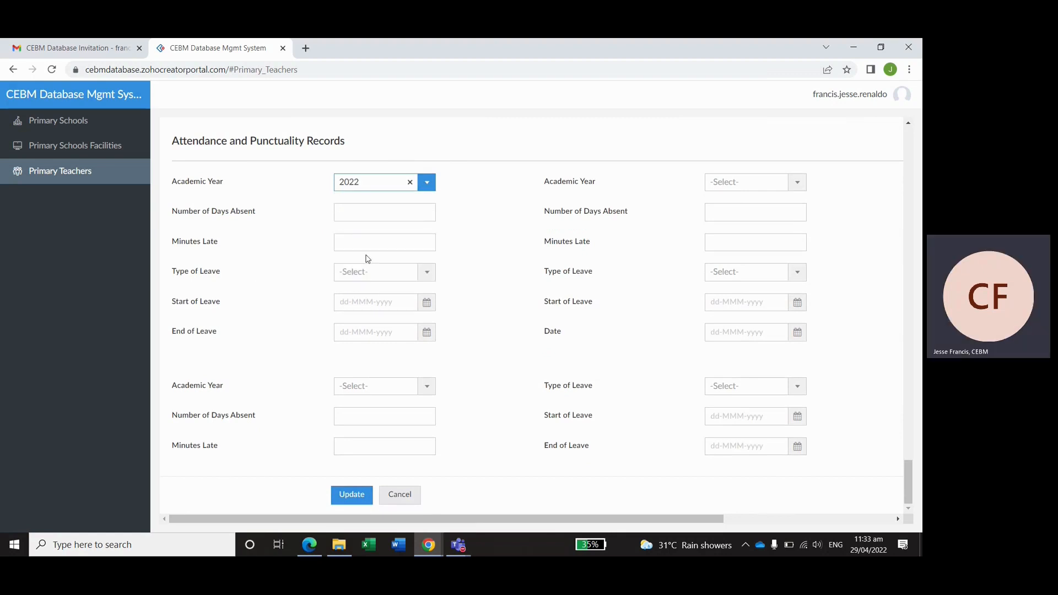
{"action": "left_click", "coordinate": [391, 209]}
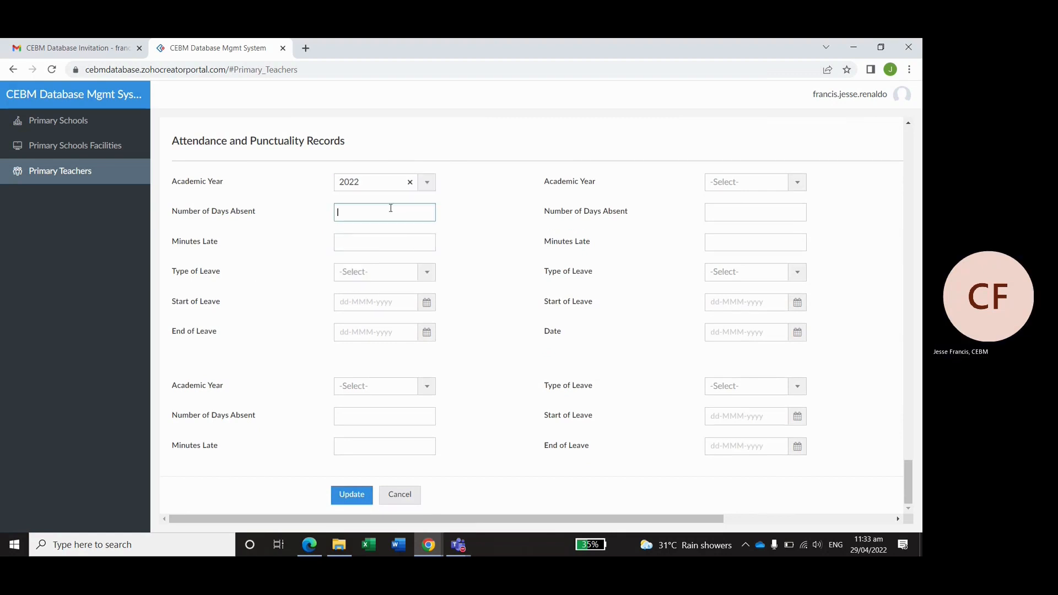
{"action": "left_click", "coordinate": [389, 241]}
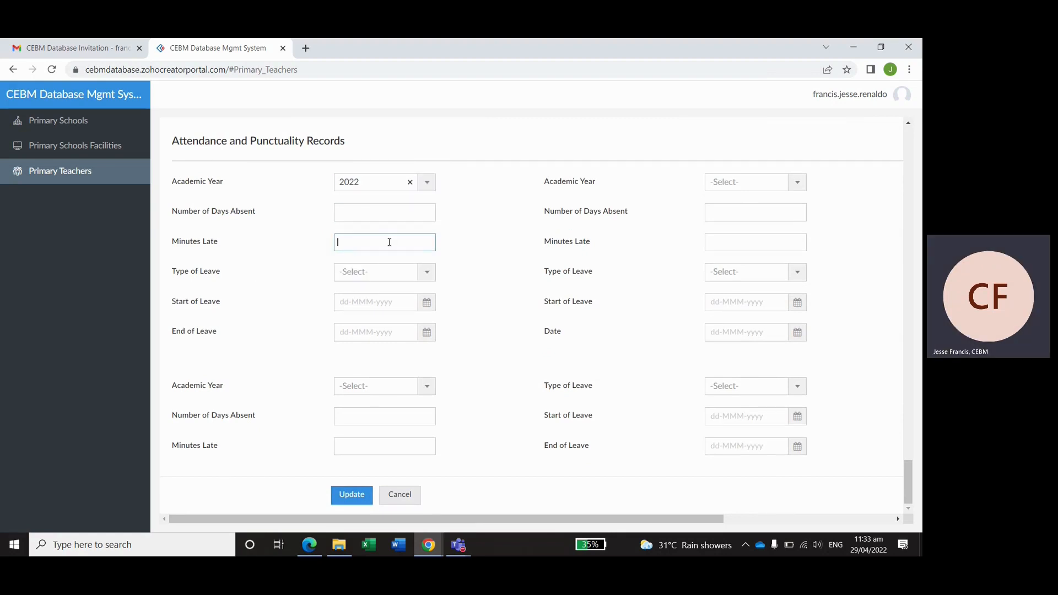
{"action": "left_click", "coordinate": [397, 276]}
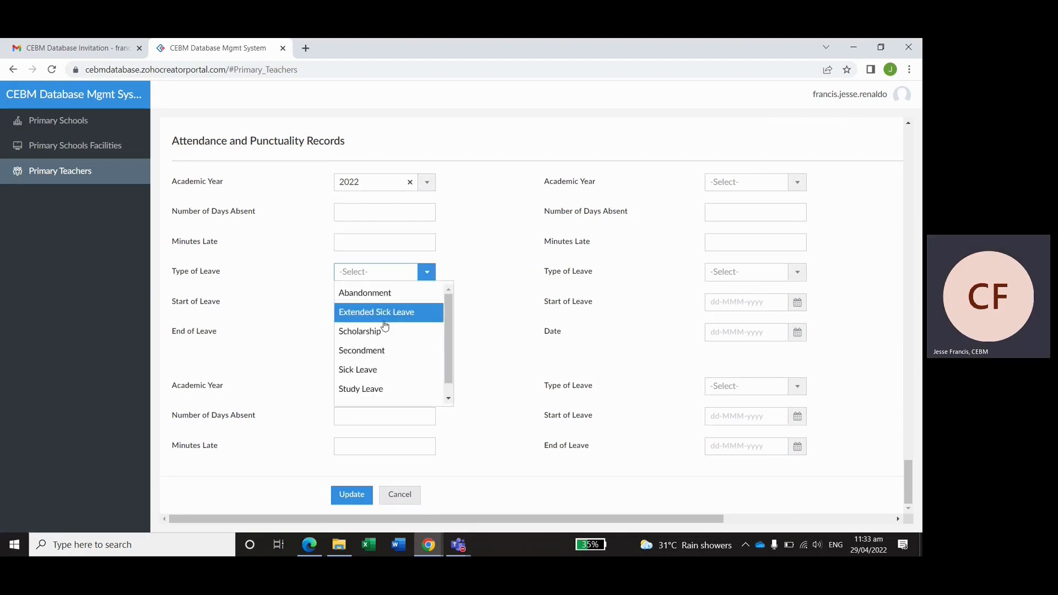
{"action": "scroll", "coordinate": [383, 363], "scroll_direction": "down", "scroll_amount": 1}
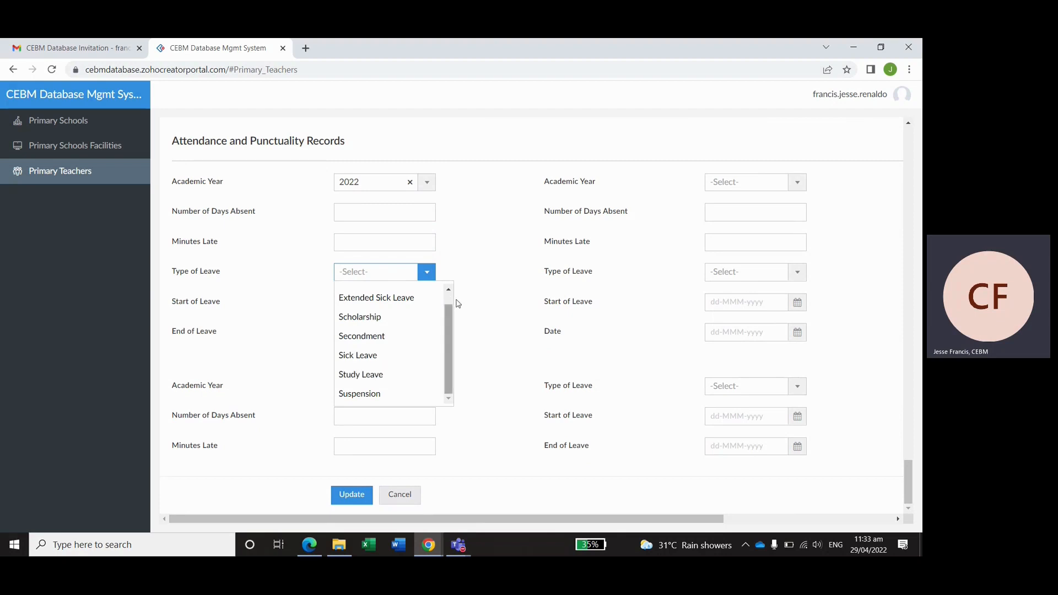
{"action": "left_click", "coordinate": [484, 281]}
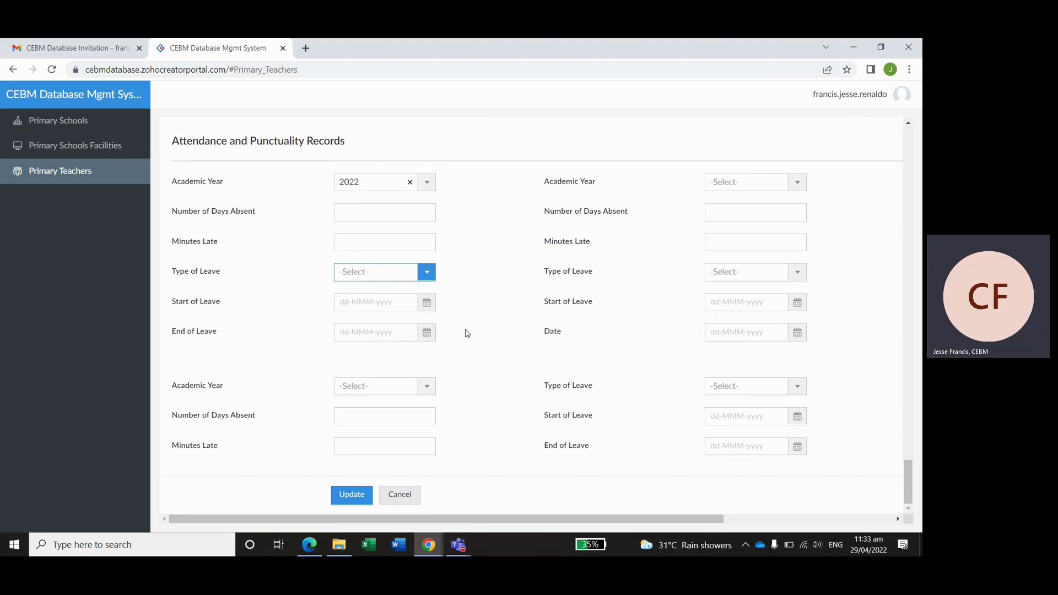
- Set the second and third attendance academic years to 2021 and 2020, correcting 2019
{"action": "left_click", "coordinate": [782, 183]}
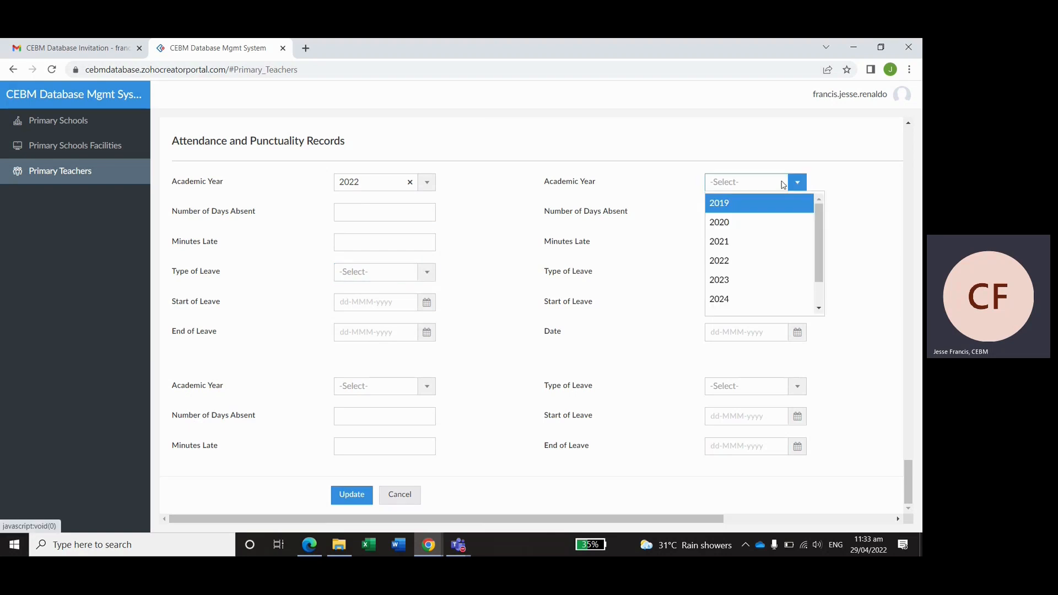
{"action": "left_click", "coordinate": [727, 242]}
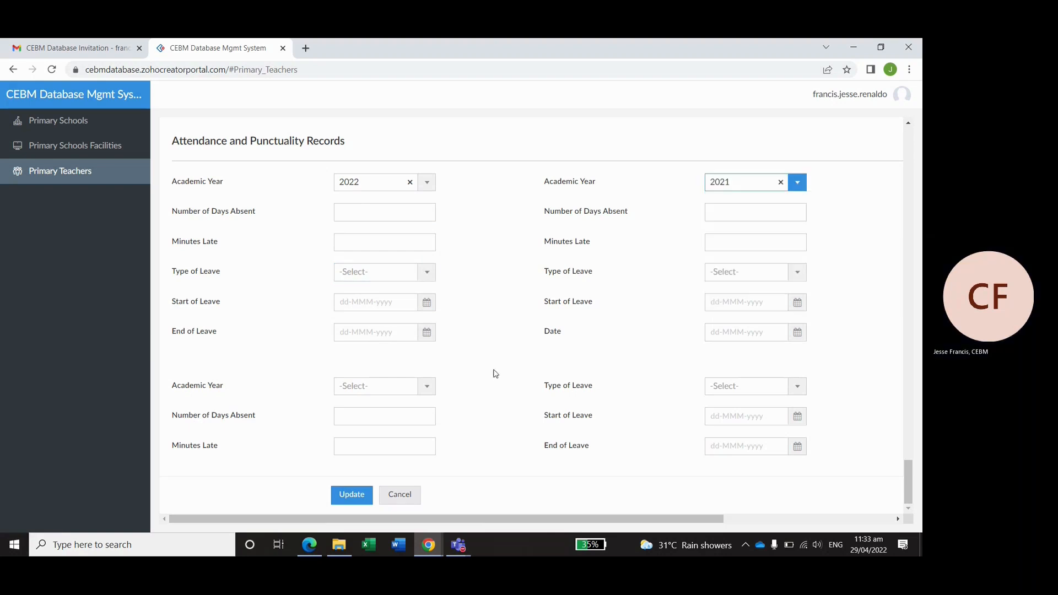
{"action": "left_click", "coordinate": [425, 387]}
{"action": "left_click", "coordinate": [404, 408]}
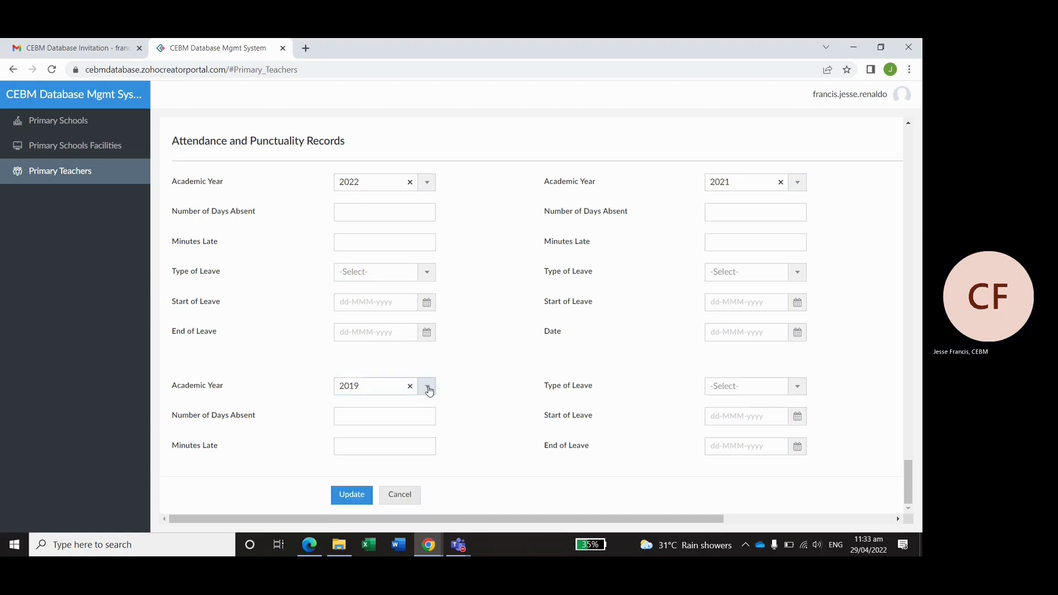
{"action": "left_click", "coordinate": [429, 391]}
{"action": "left_click", "coordinate": [409, 429]}
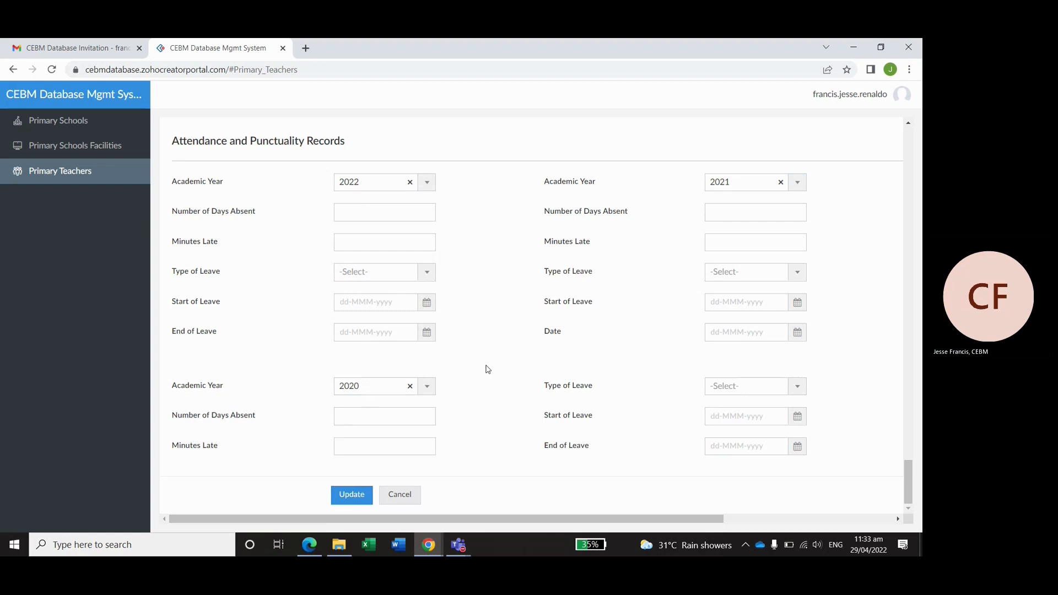
- Save the teacher record with Update, review its details in the list, then close the panel
{"action": "left_click", "coordinate": [353, 494]}
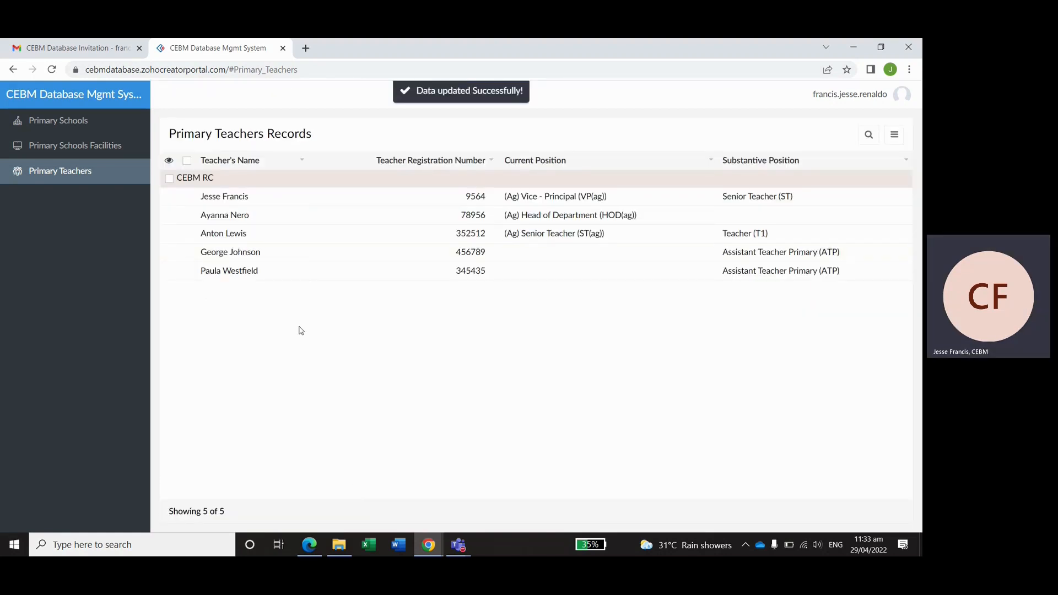
{"action": "left_click", "coordinate": [248, 241]}
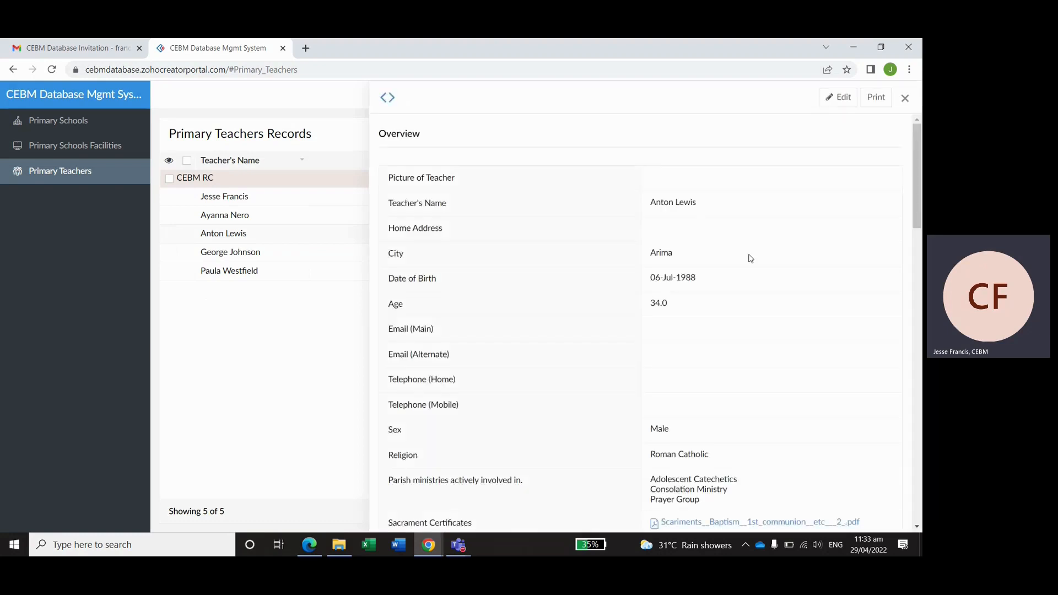
{"action": "scroll", "coordinate": [751, 255], "scroll_direction": "down", "scroll_amount": 5}
{"action": "scroll", "coordinate": [771, 303], "scroll_direction": "down", "scroll_amount": 10}
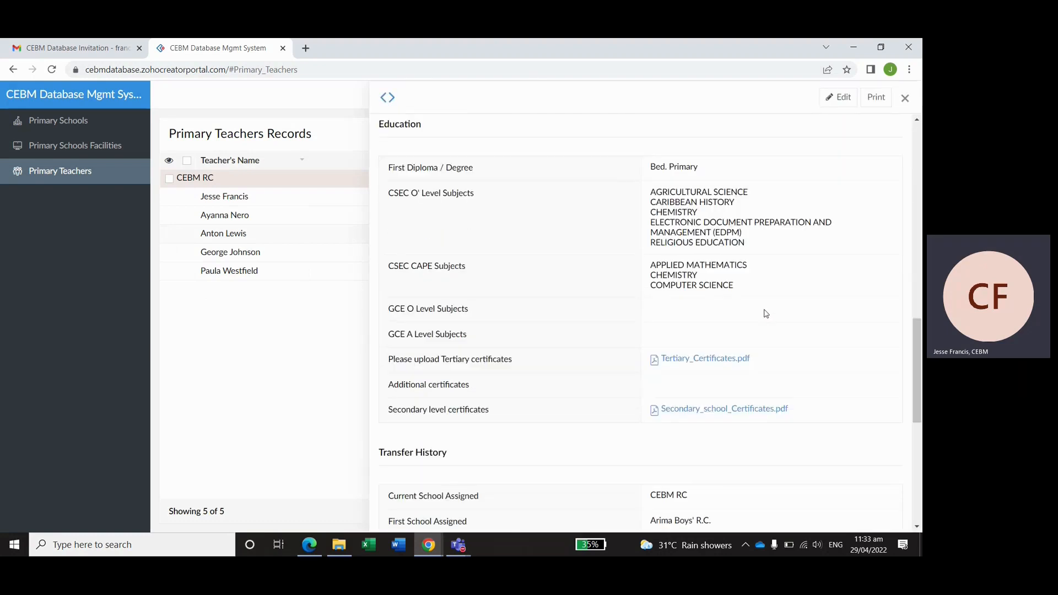
{"action": "scroll", "coordinate": [765, 300], "scroll_direction": "down", "scroll_amount": 7}
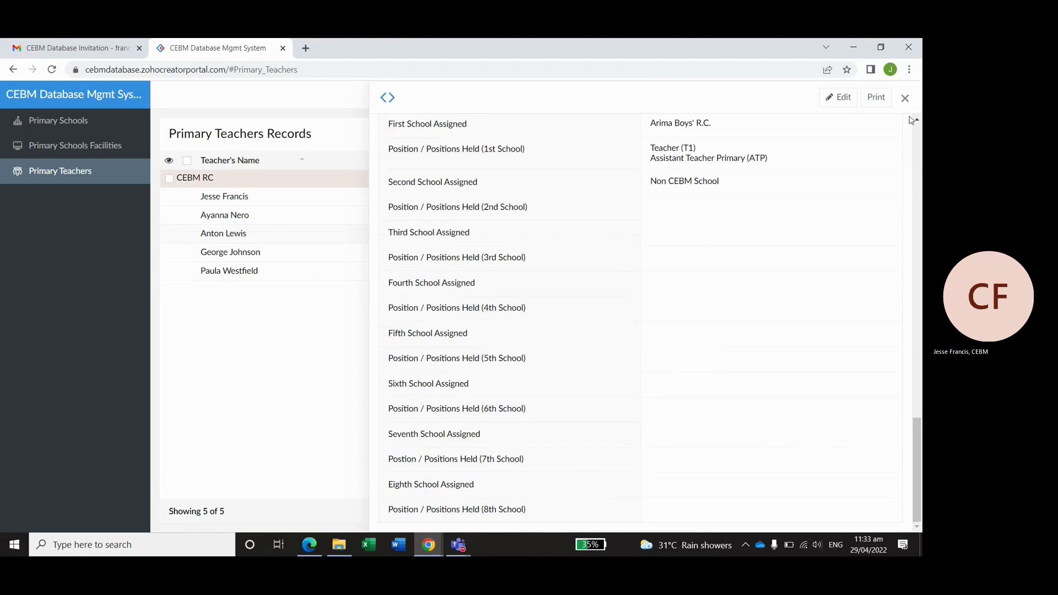
{"action": "left_click", "coordinate": [904, 99]}
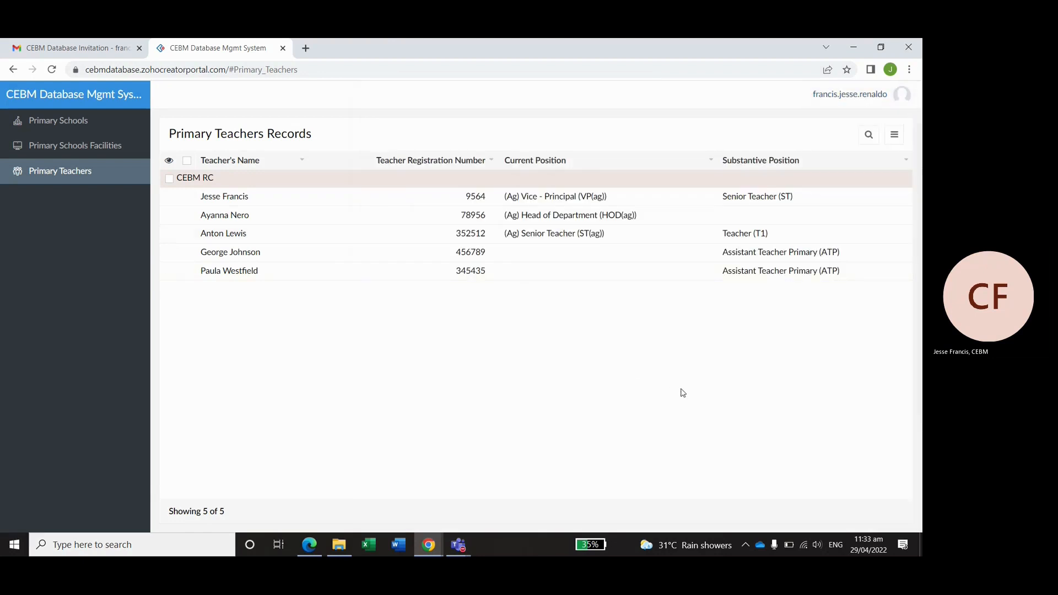